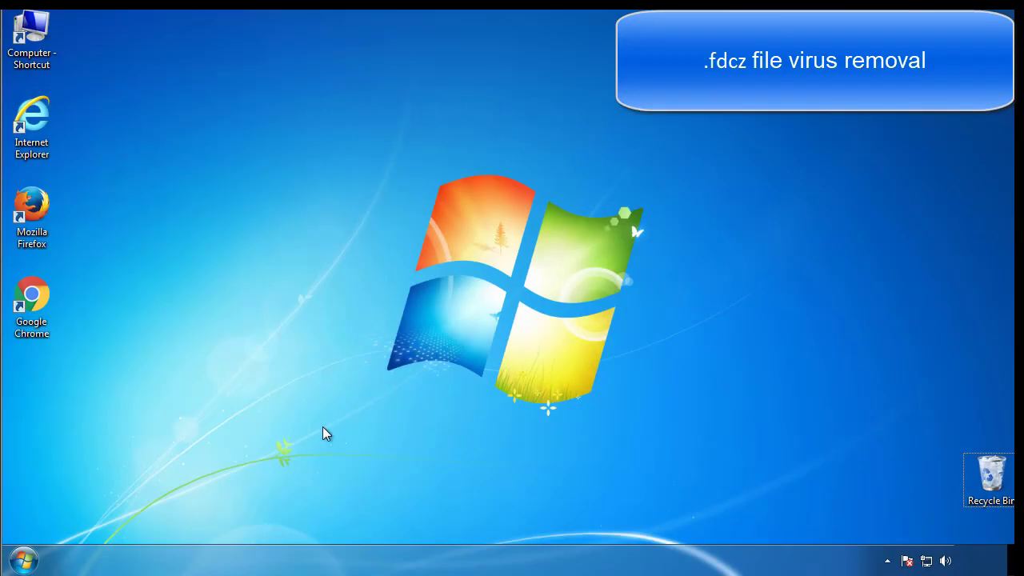
- Enable Safe boot (Minimal) on msconfig's Boot tab and restart into Safe Mode
click(28, 560)
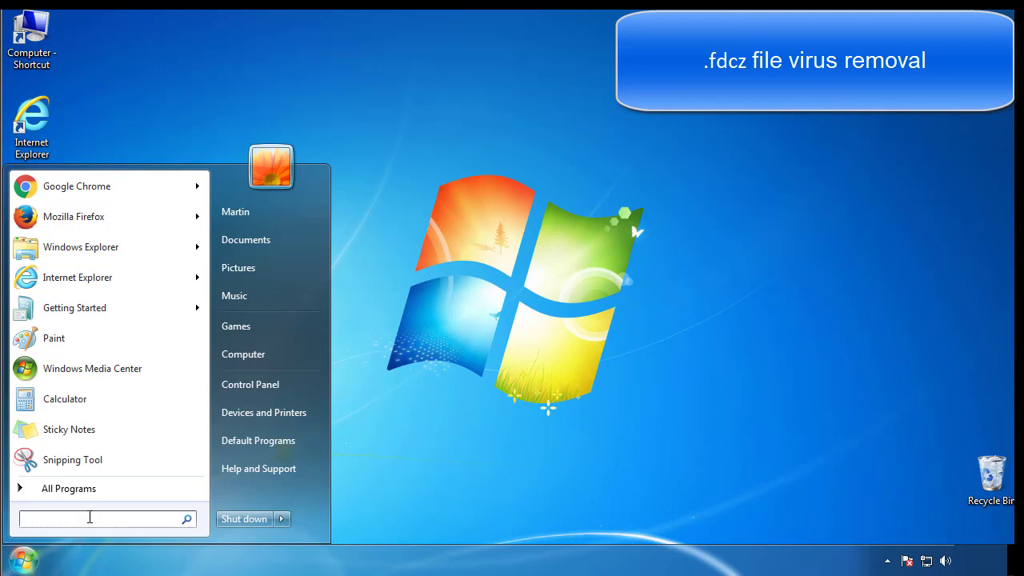
text(msconfig)
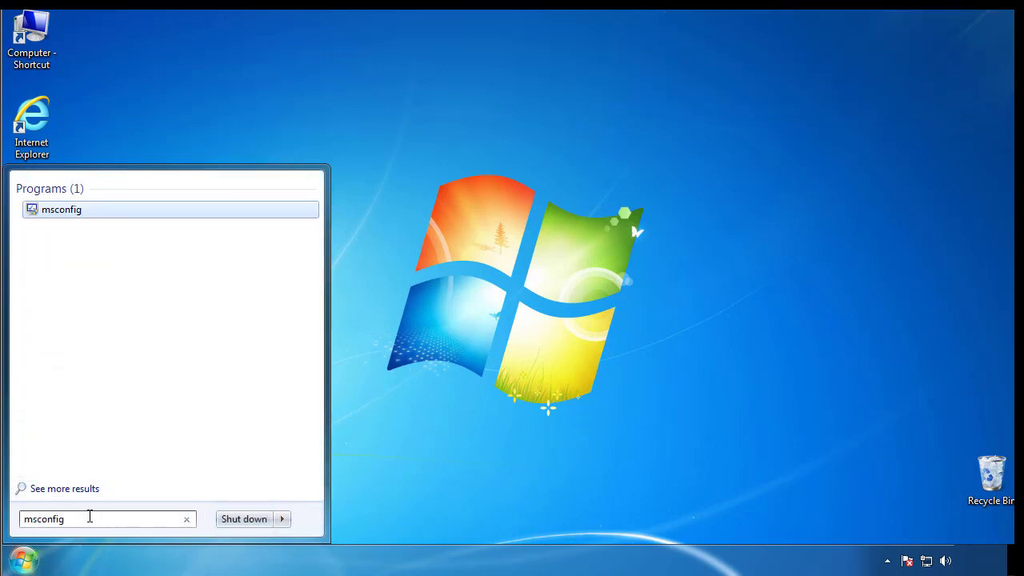
key(Return)
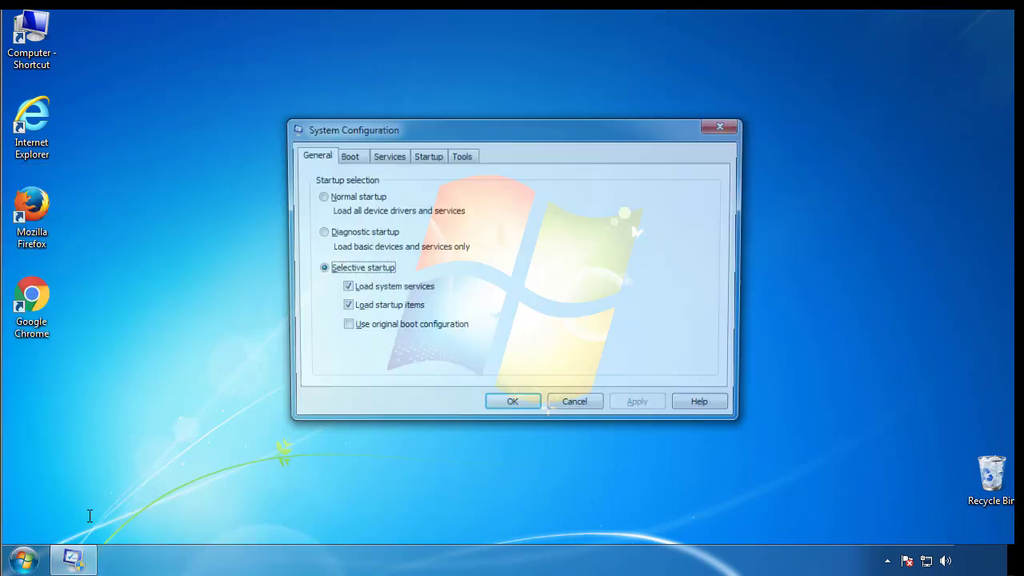
click(346, 155)
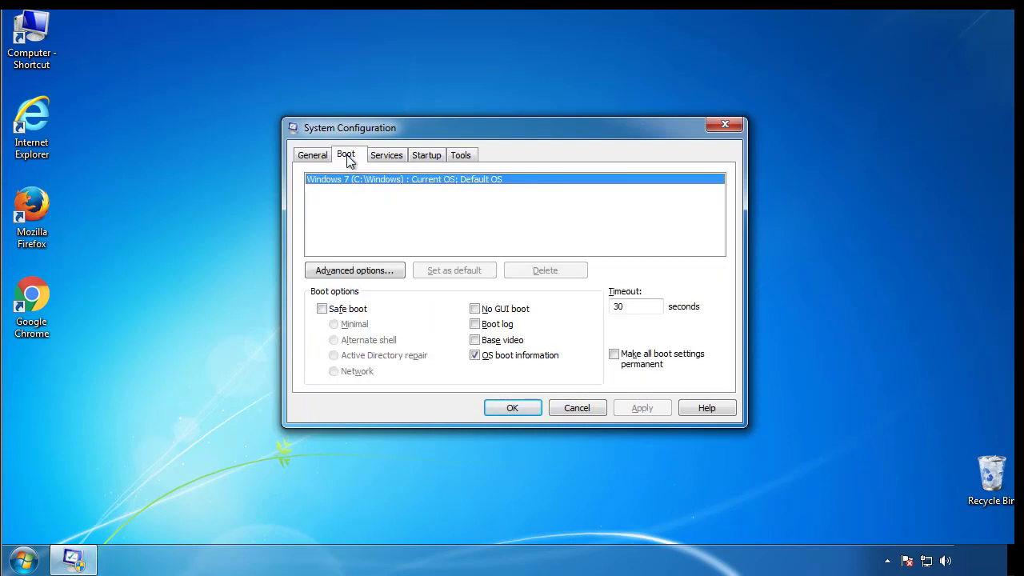
click(322, 309)
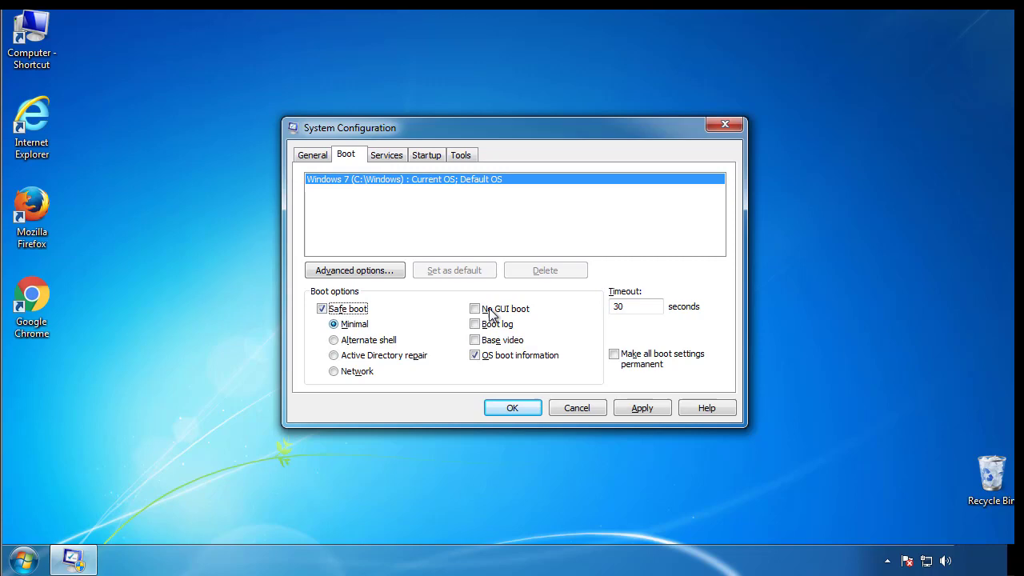
click(524, 411)
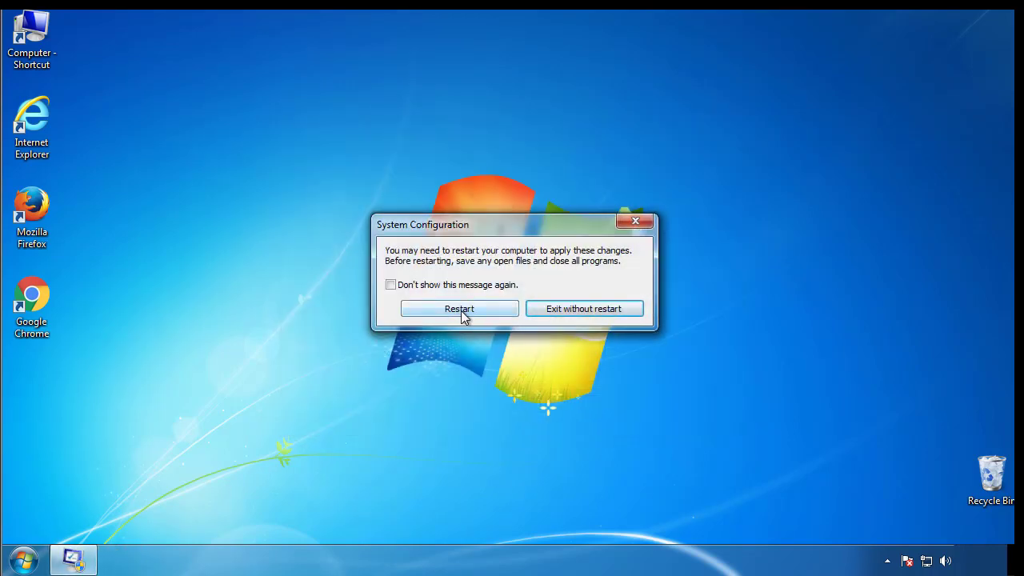
click(463, 312)
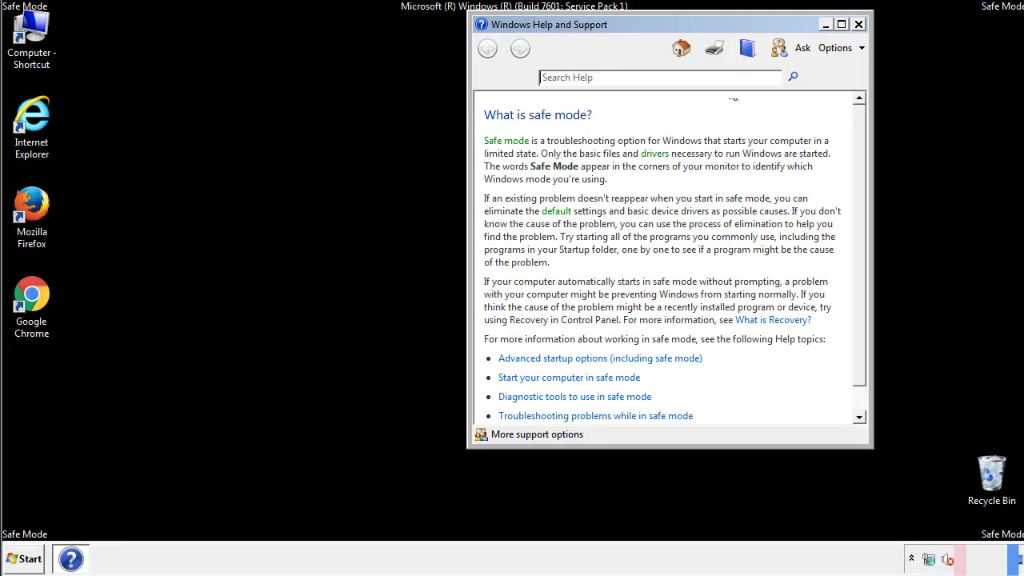
- Close Safe Mode help and set Folder Options to show hidden files, folders and drives
click(858, 24)
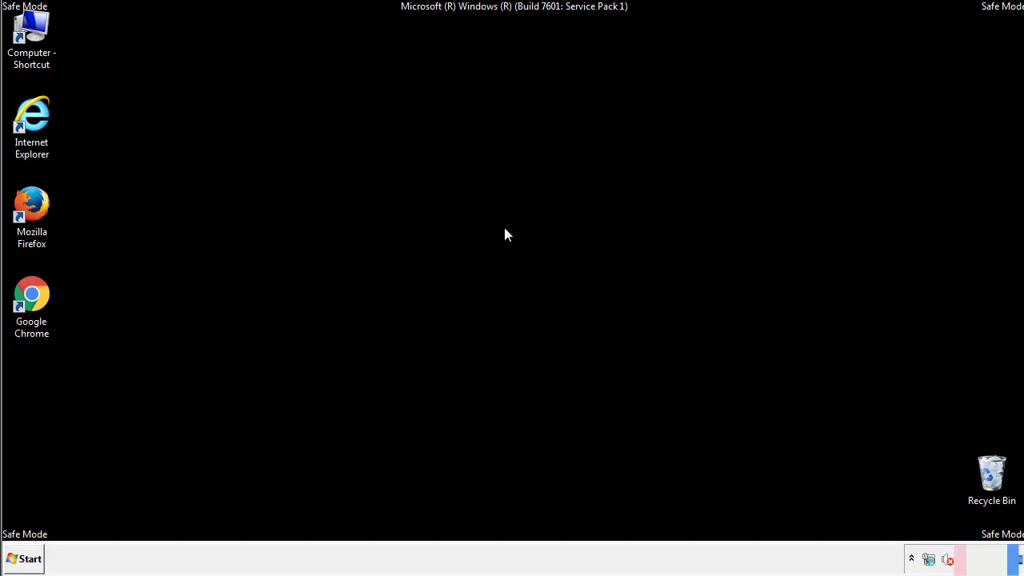
click(31, 559)
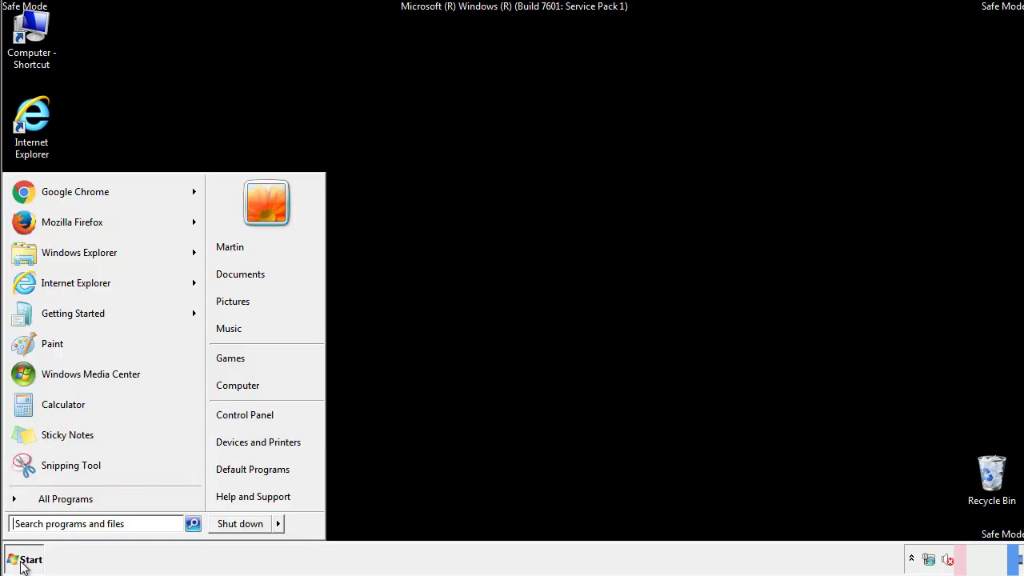
click(254, 412)
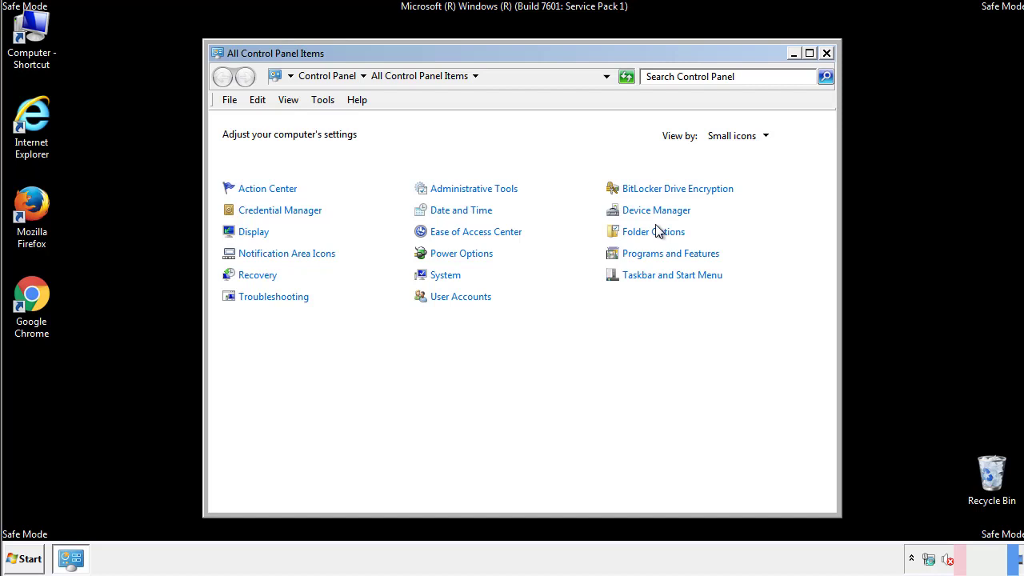
click(654, 232)
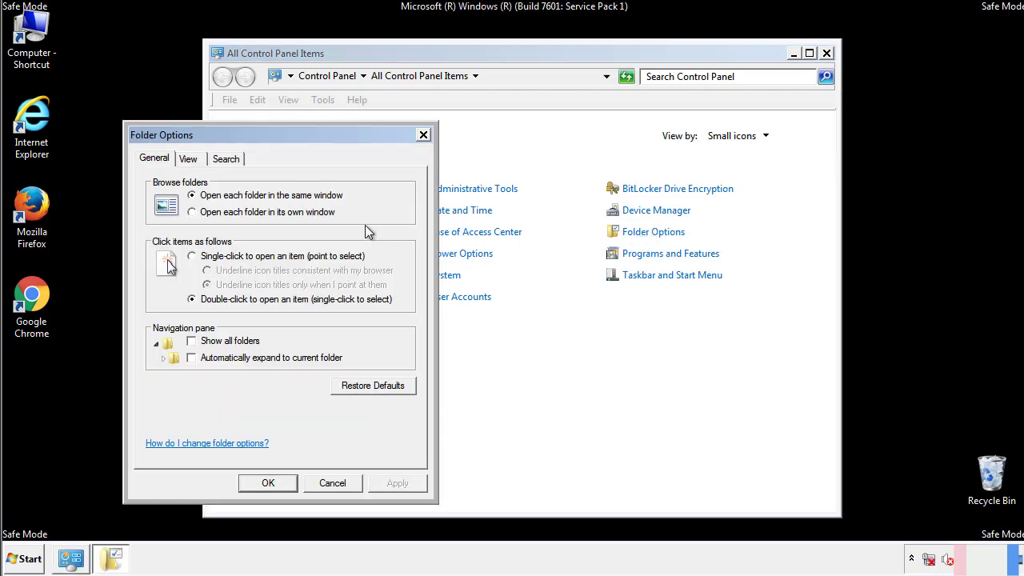
click(190, 160)
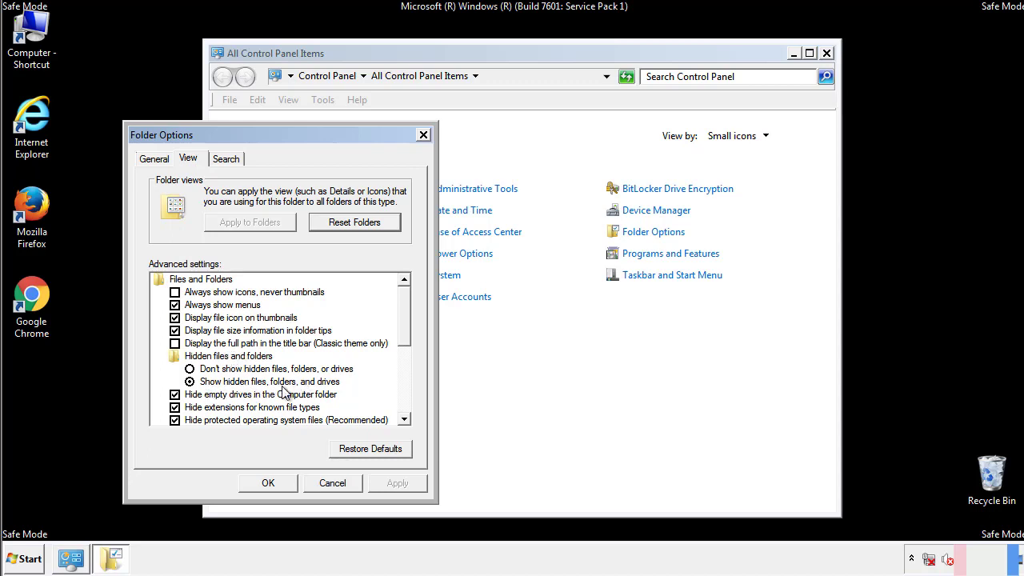
click(269, 482)
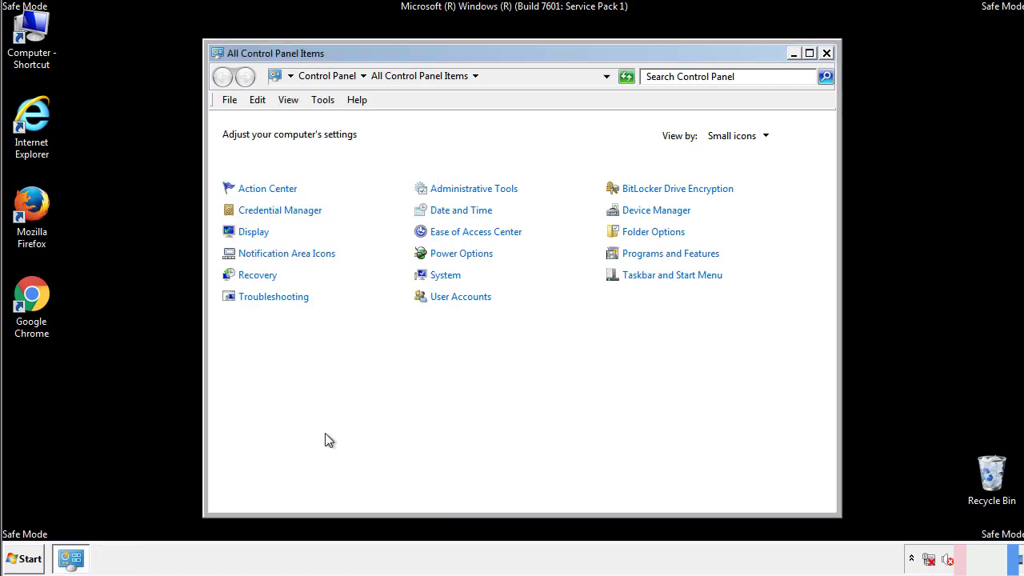
- Close Control Panel and open the C:\Windows folder from Computer
click(826, 53)
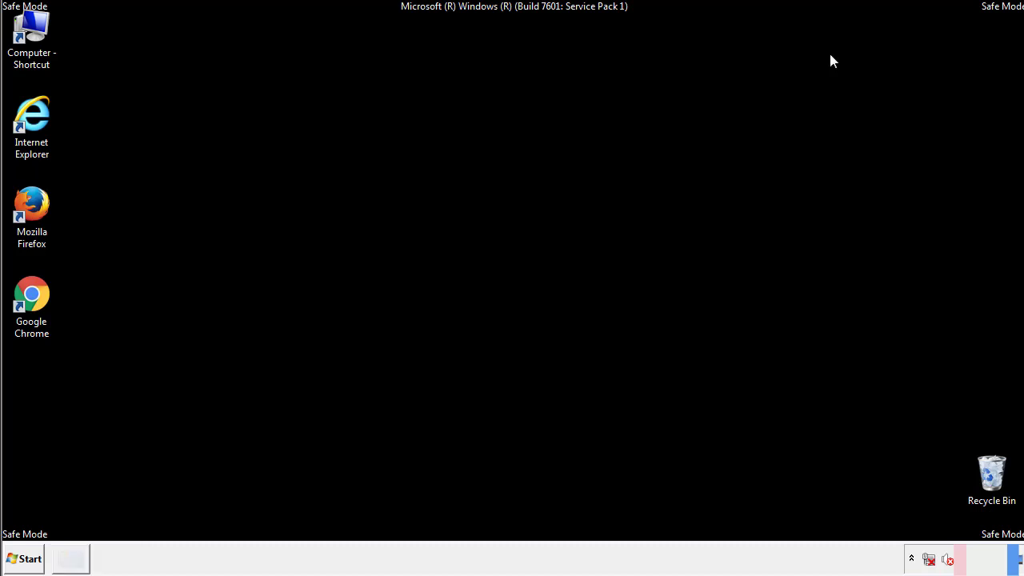
double_click(32, 30)
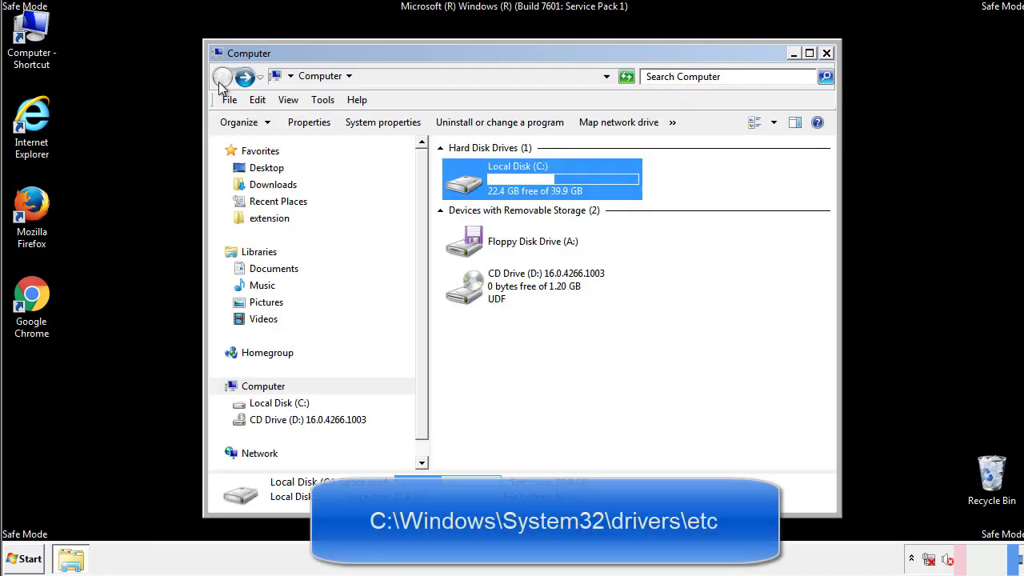
double_click(470, 183)
click(466, 295)
double_click(468, 295)
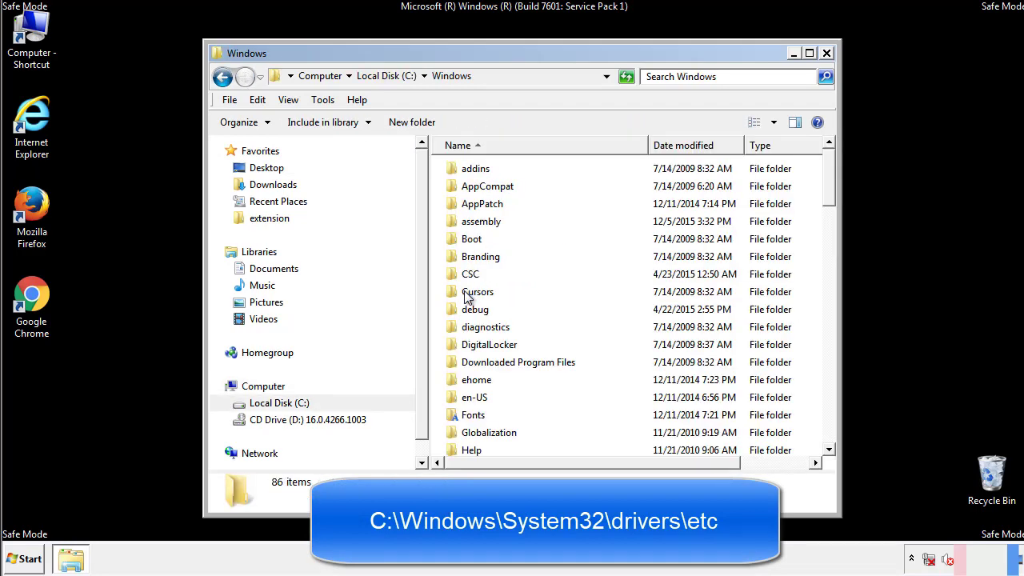
- Browse into System32\drivers\etc and open the hosts file, bringing up Open with
scroll(471, 361, down, 2)
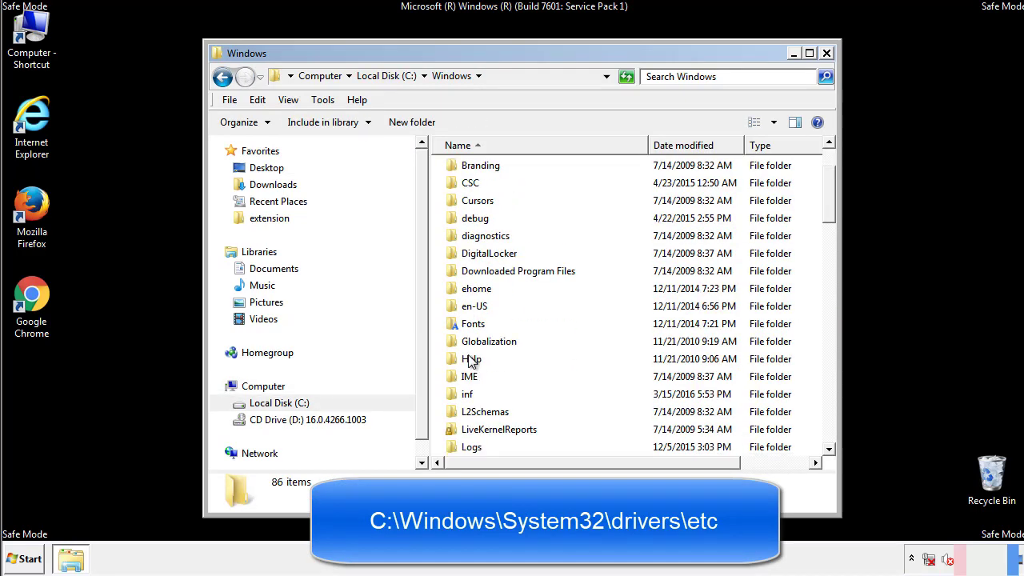
scroll(471, 361, down, 7)
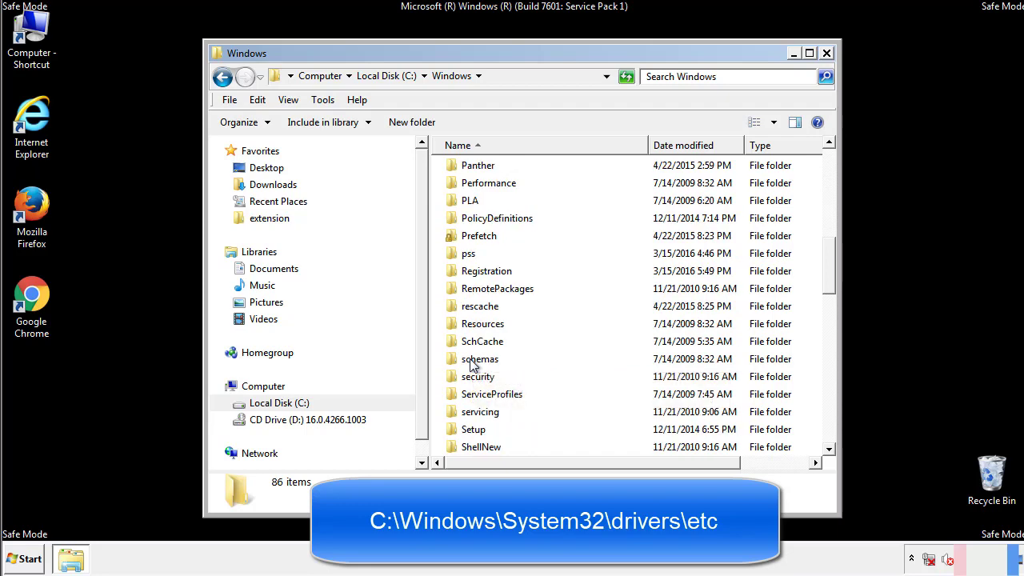
scroll(472, 364, down, 2)
double_click(483, 413)
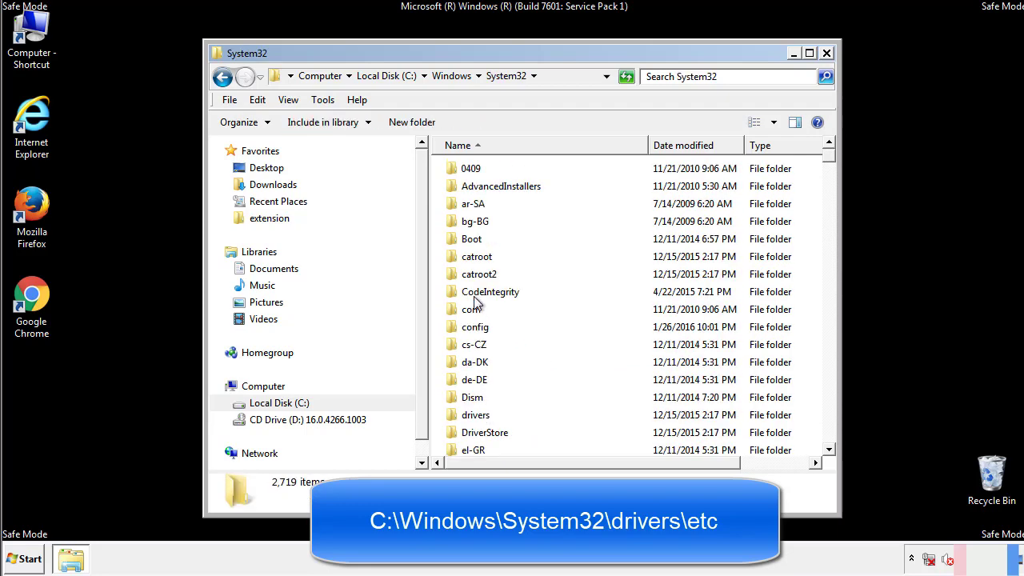
double_click(476, 416)
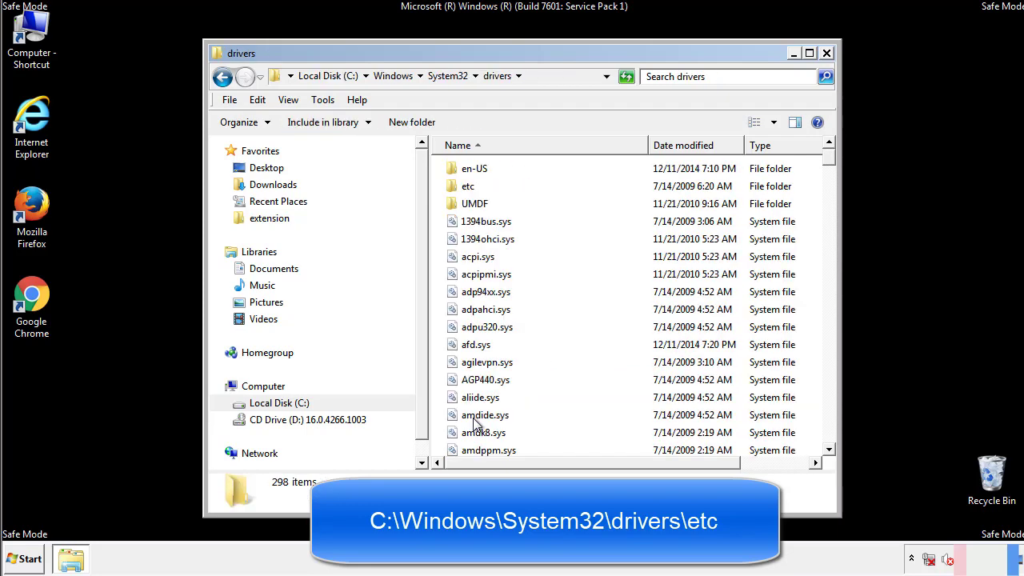
double_click(457, 190)
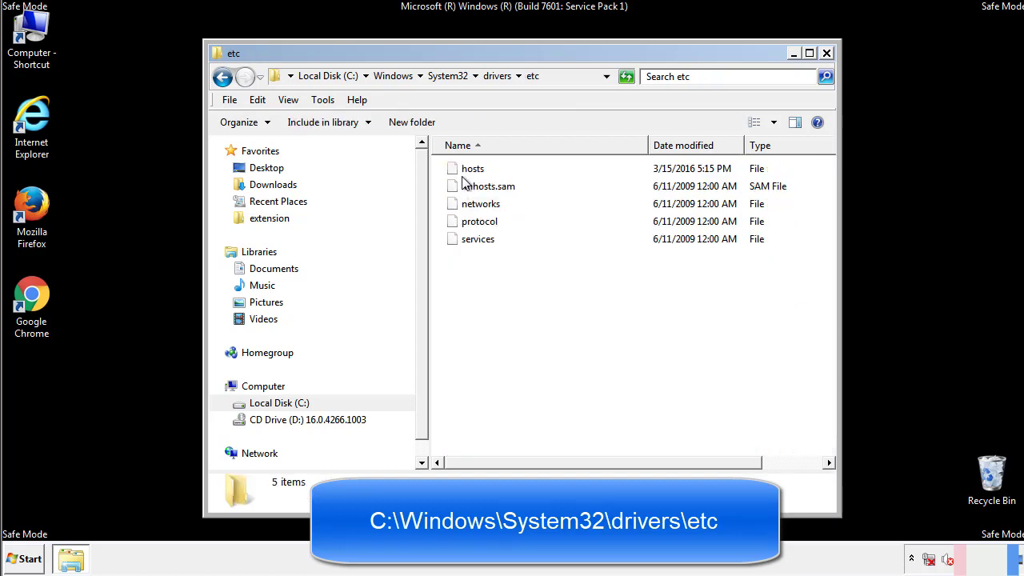
double_click(465, 168)
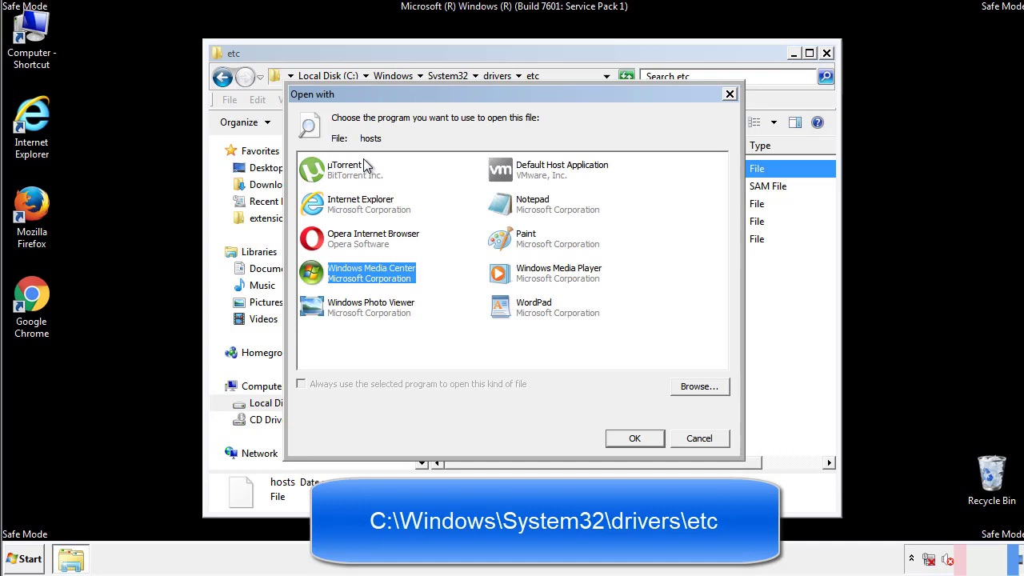
- Open the hosts file in Notepad
click(518, 209)
click(634, 438)
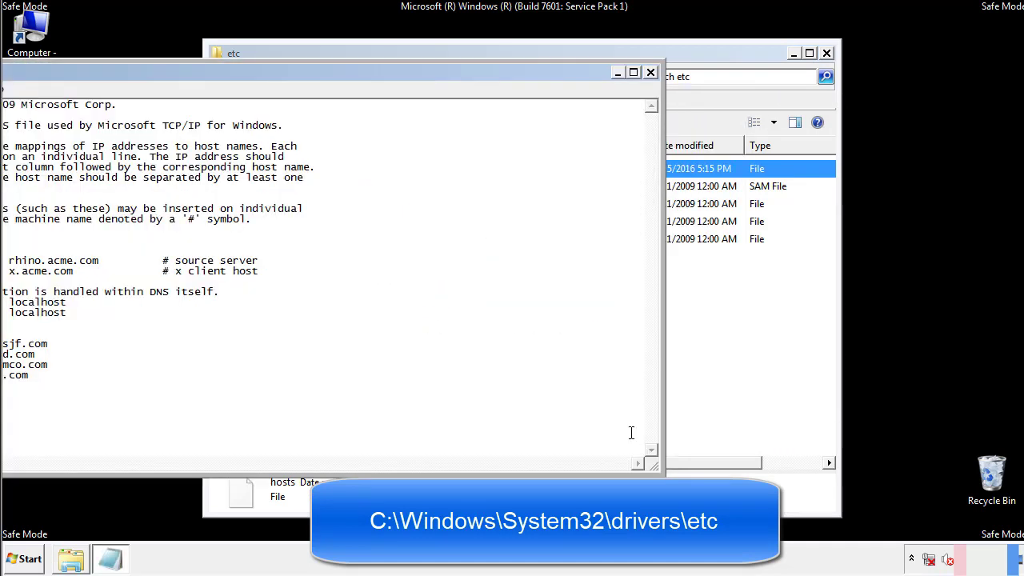
drag(419, 73, 651, 88)
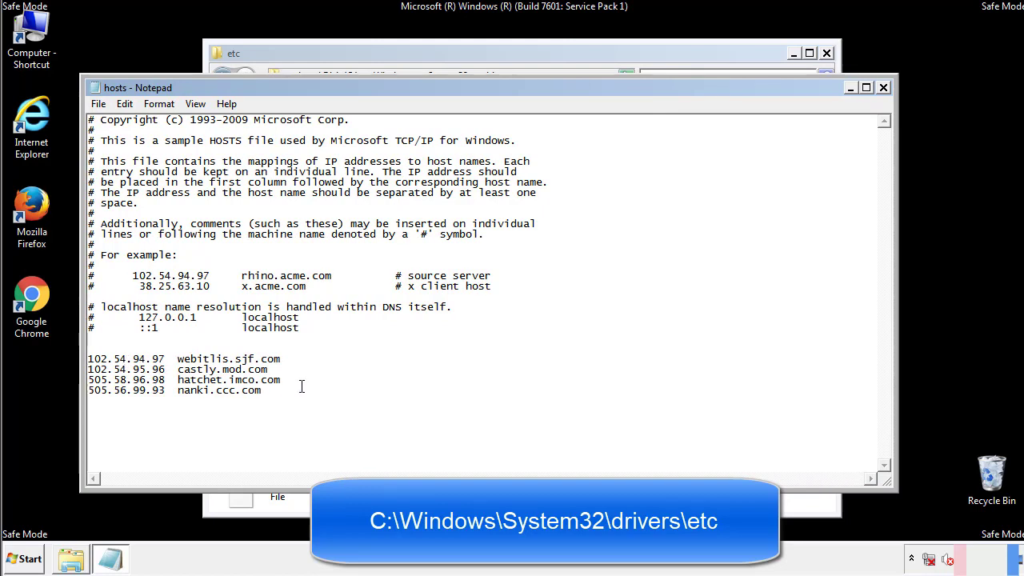
- Delete the four suspicious host entries, save hosts, and close the etc folder
drag(287, 392, 88, 359)
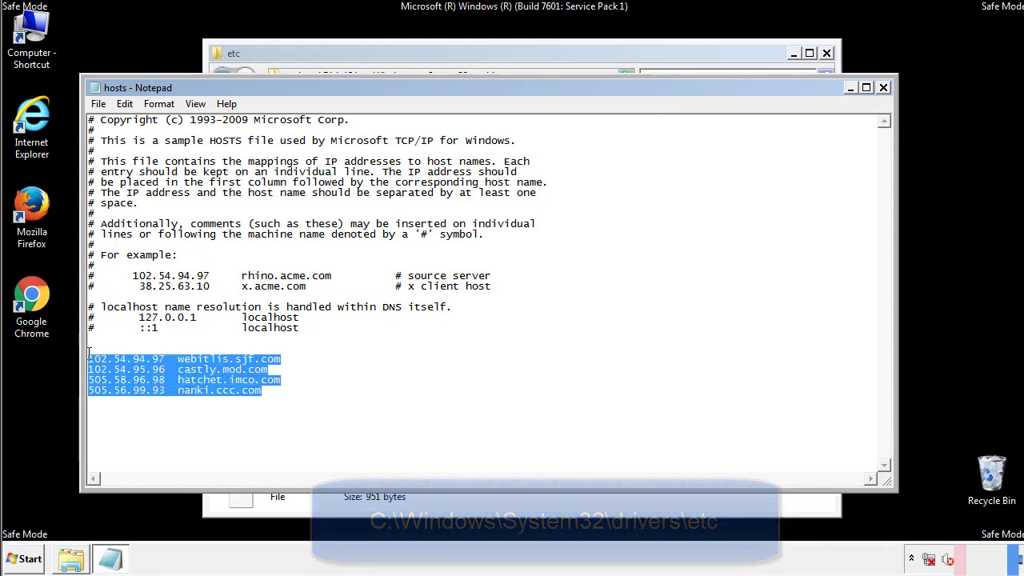
key(Delete)
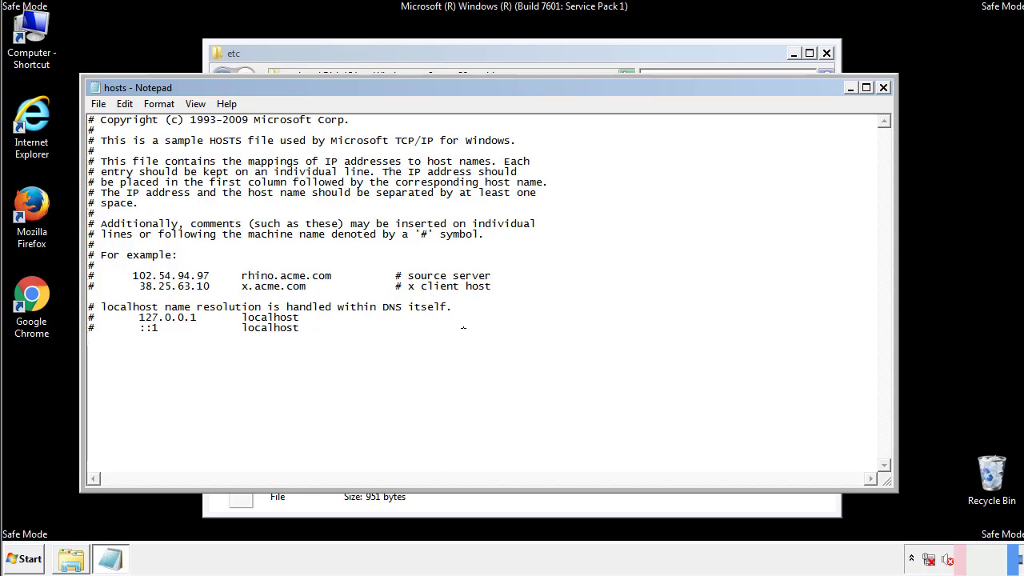
click(883, 88)
click(452, 293)
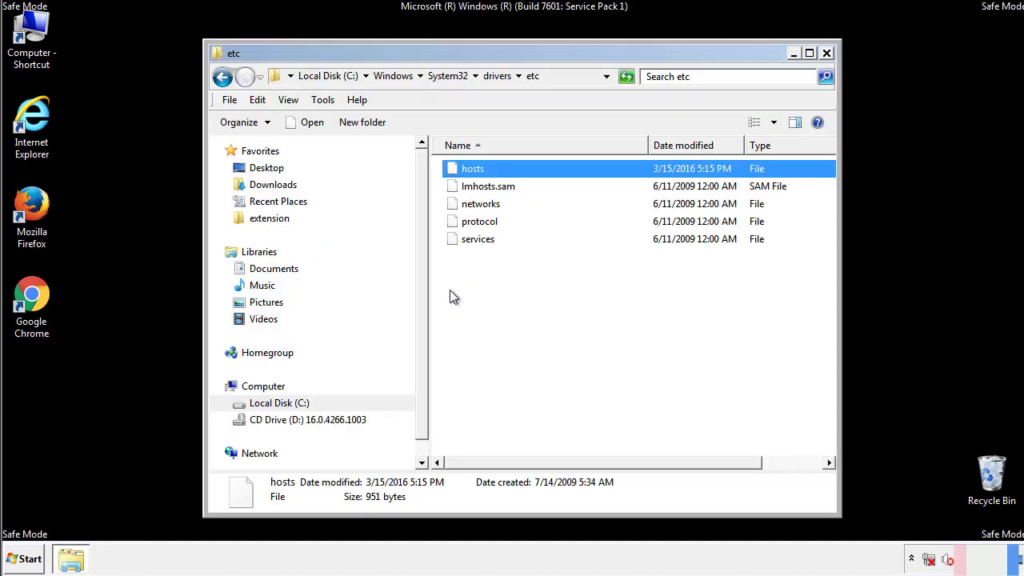
click(450, 296)
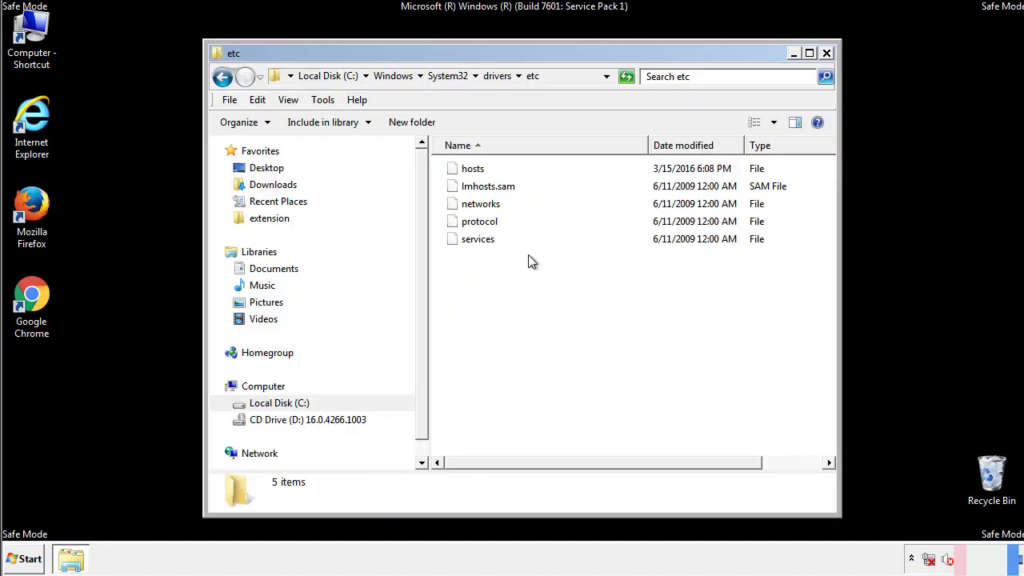
click(826, 53)
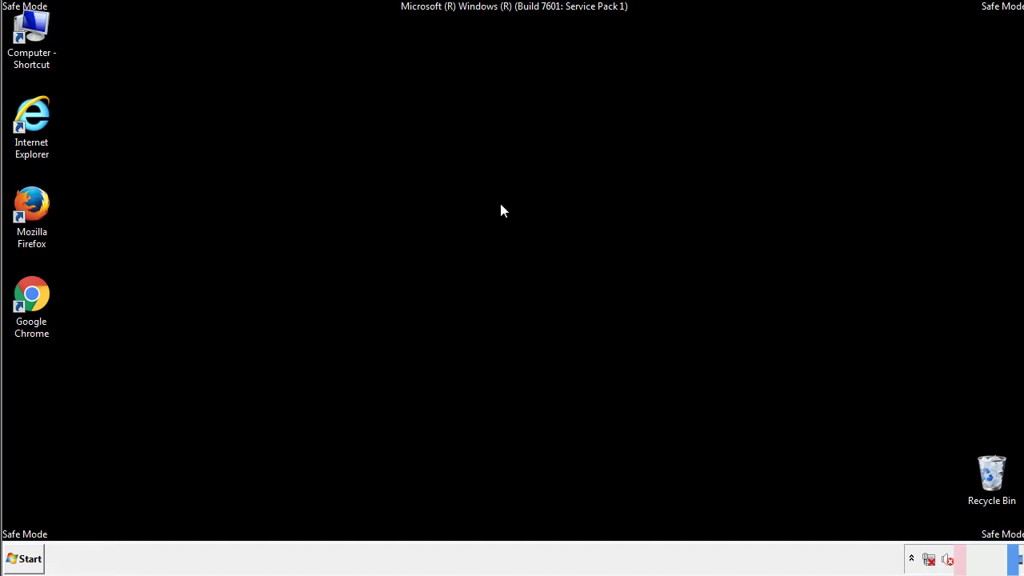
- Open the Startup folder from the All Programs list
click(26, 560)
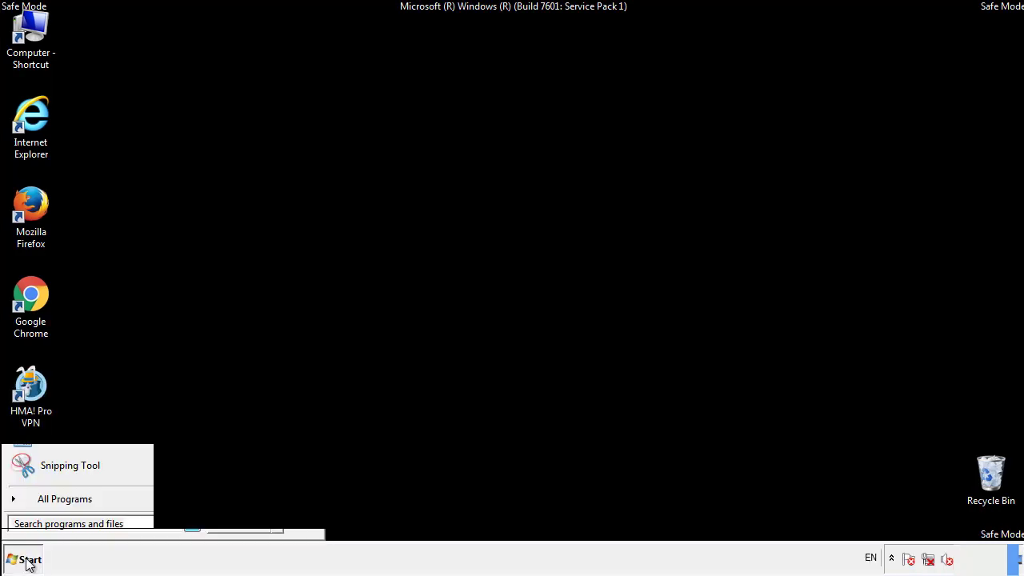
click(46, 502)
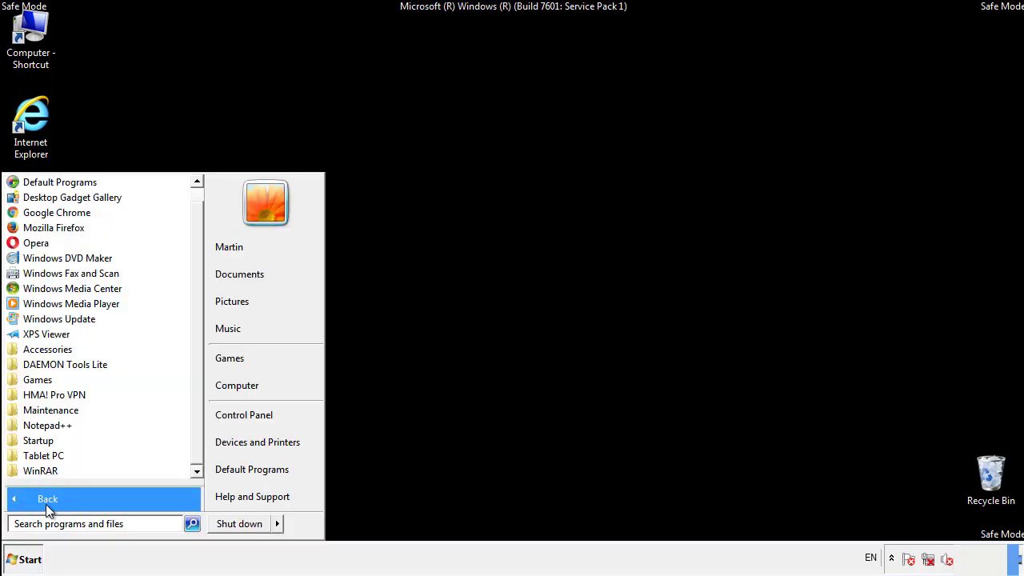
right_click(43, 441)
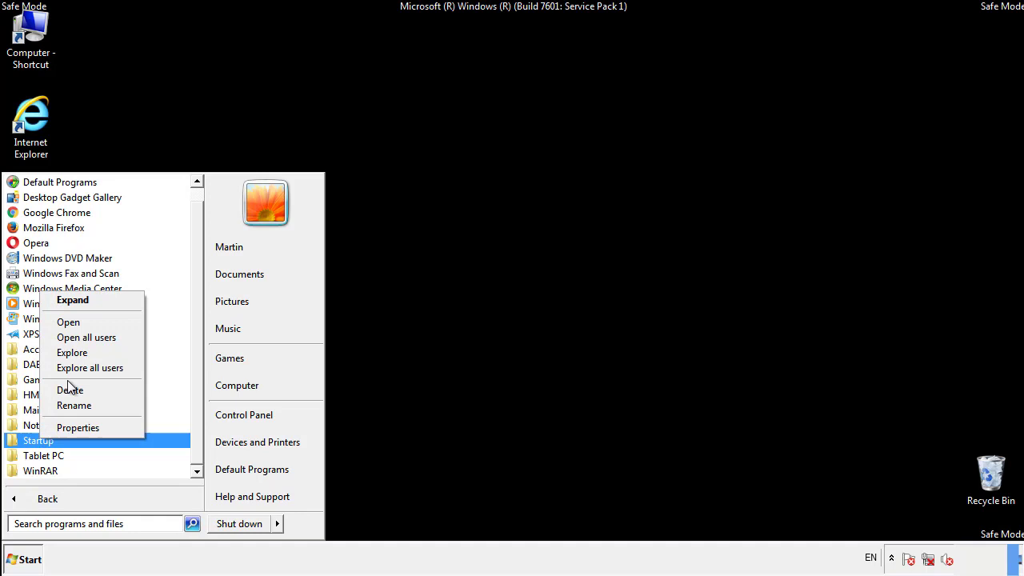
click(78, 321)
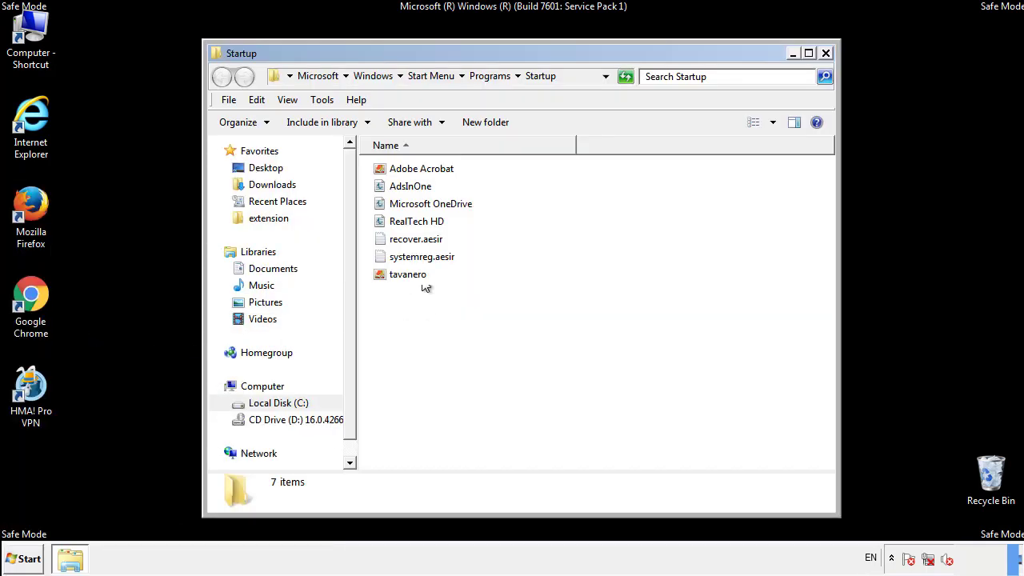
- Delete AdsInOne, recover.aesir, systemreg.aesir and tavanero from Startup and close the folder
click(418, 189)
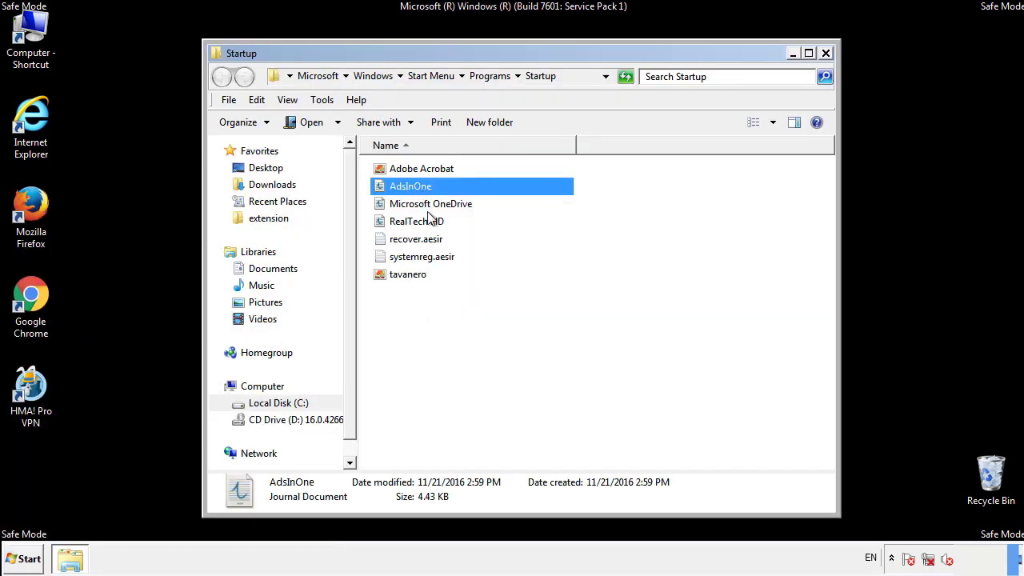
ctrl+click(420, 240)
ctrl+click(424, 257)
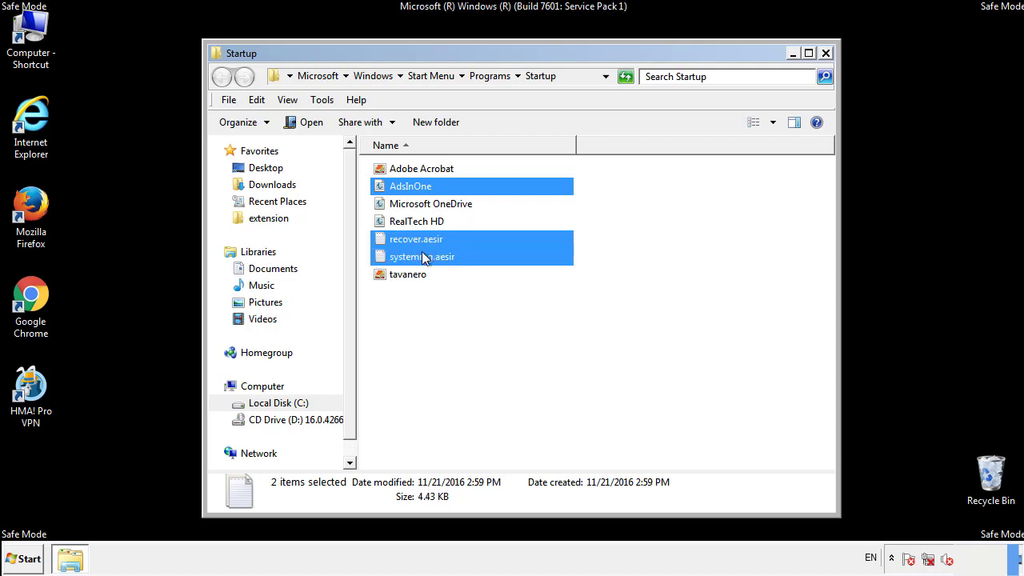
ctrl+click(408, 272)
right_click(404, 275)
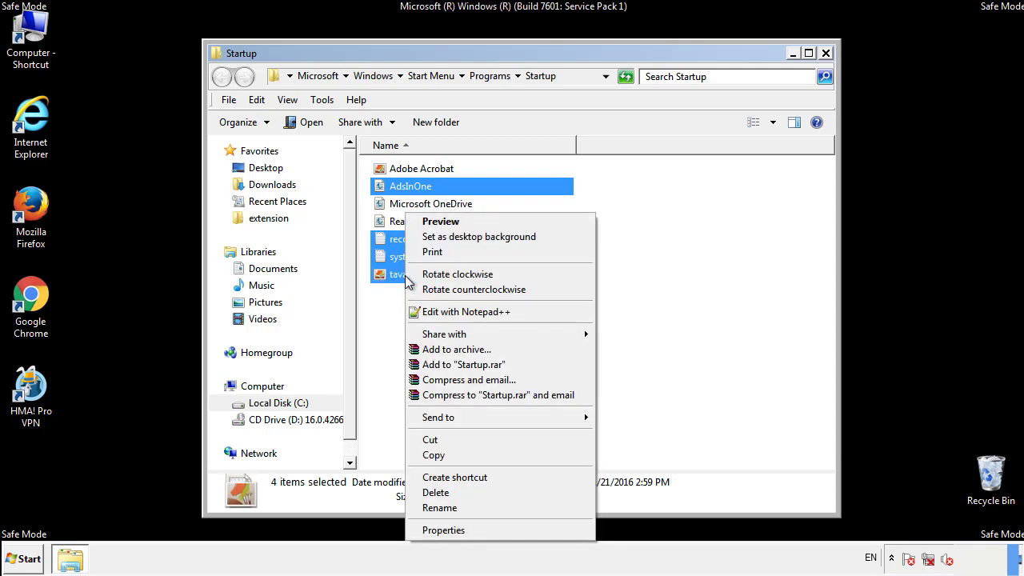
click(435, 491)
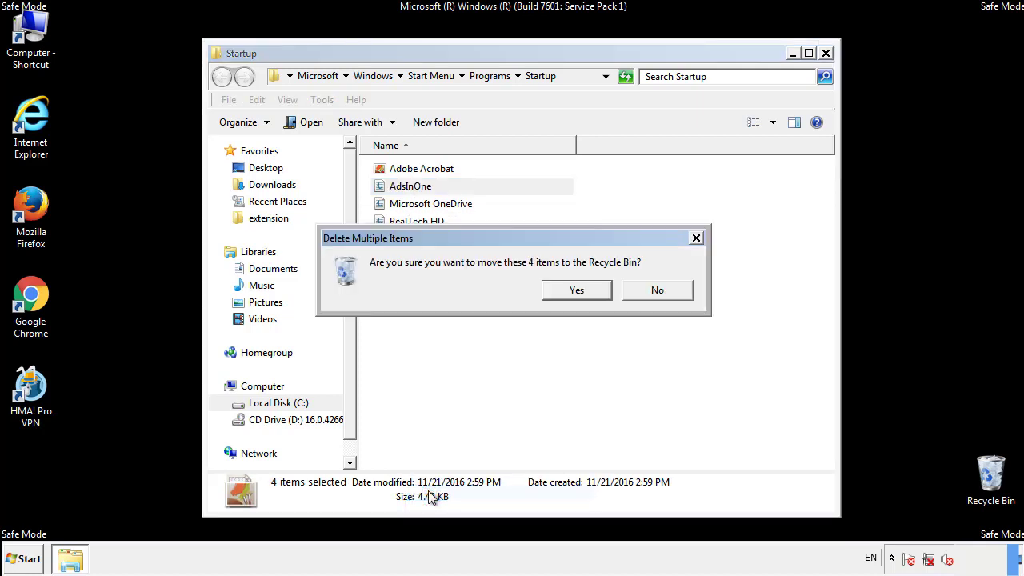
click(566, 293)
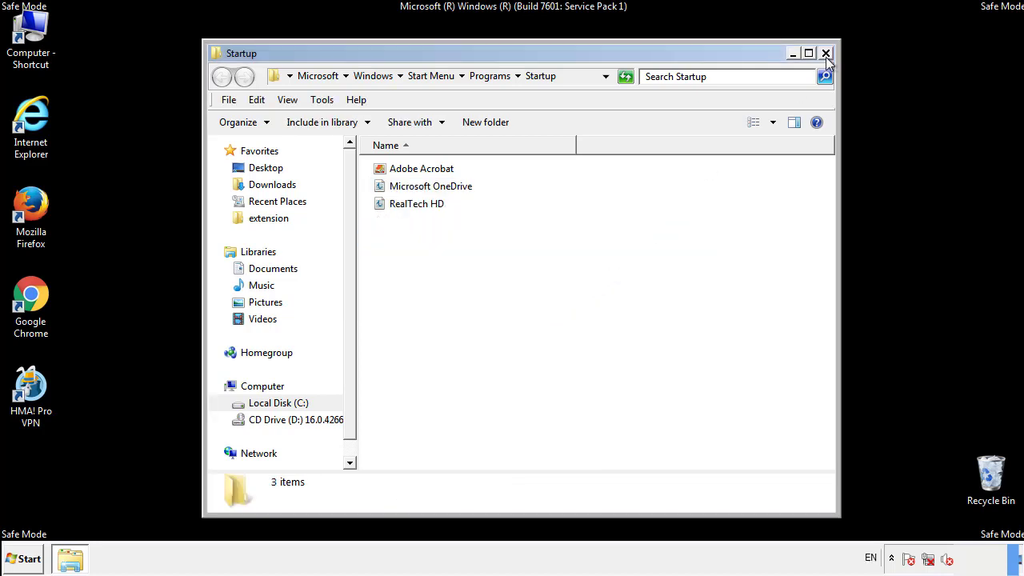
click(825, 54)
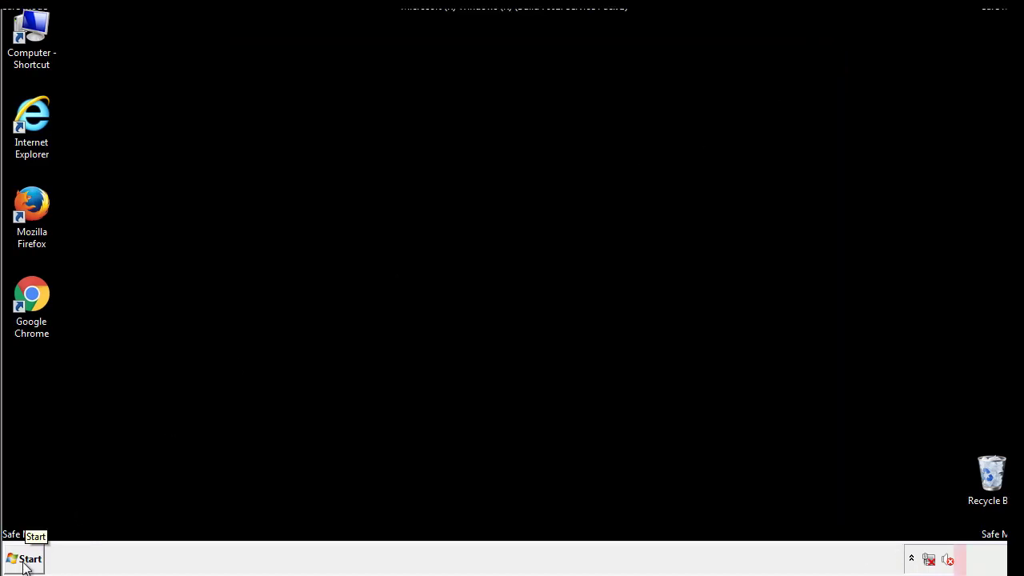
click(24, 560)
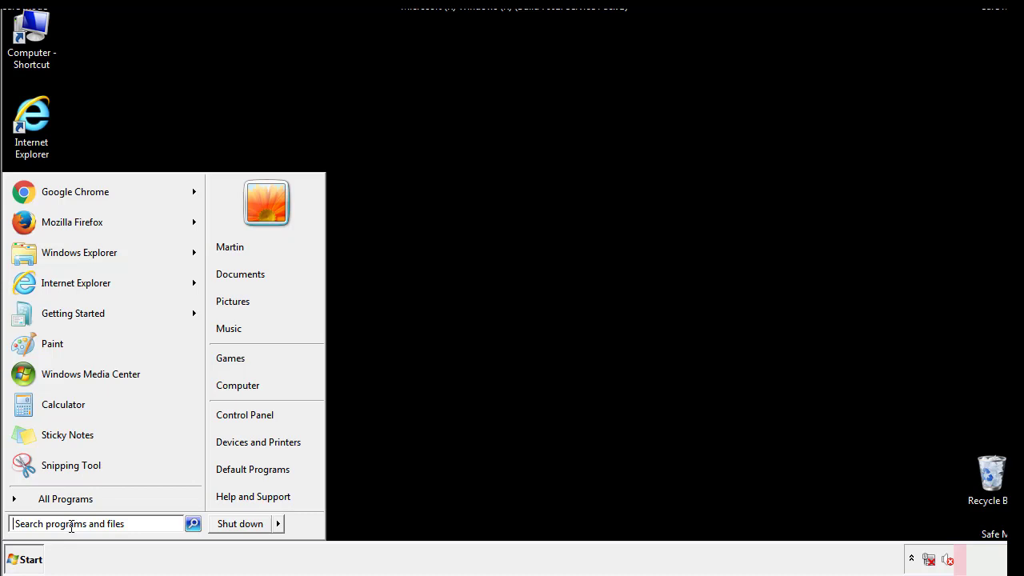
- Launch regedit and expand HKEY_LOCAL_MACHINE and its SOFTWARE key
text(reged)
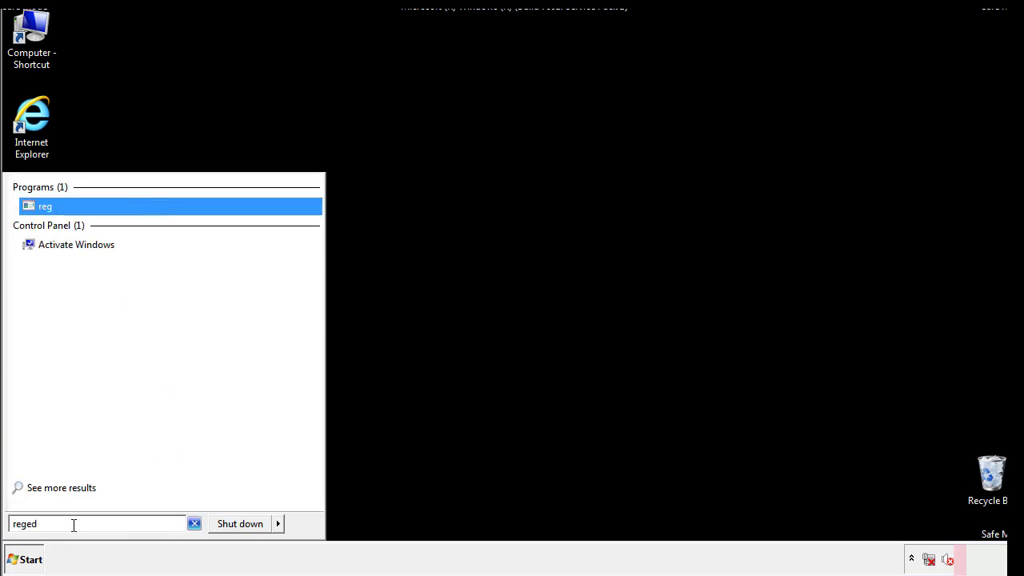
text(it)
key(Return)
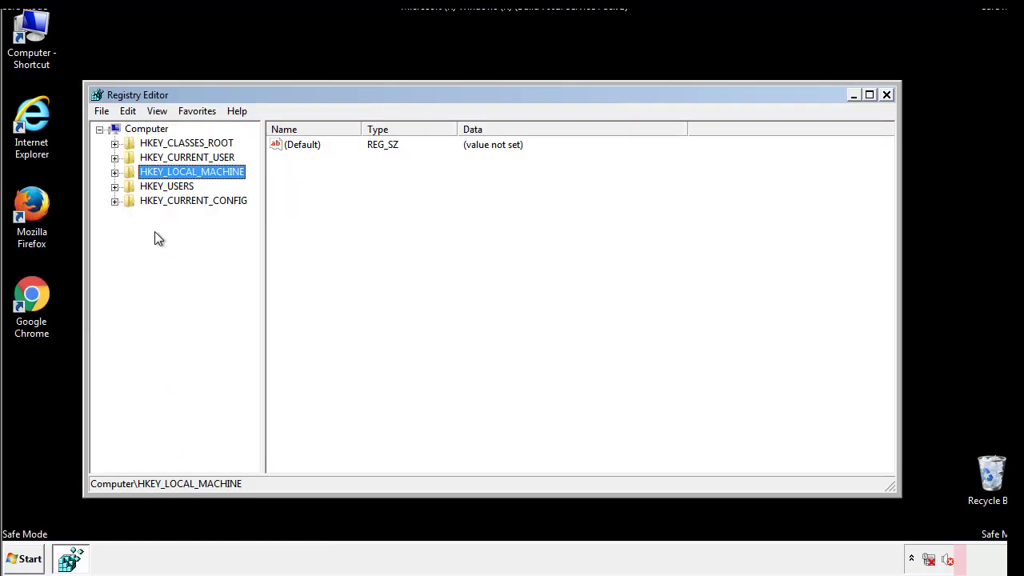
click(114, 172)
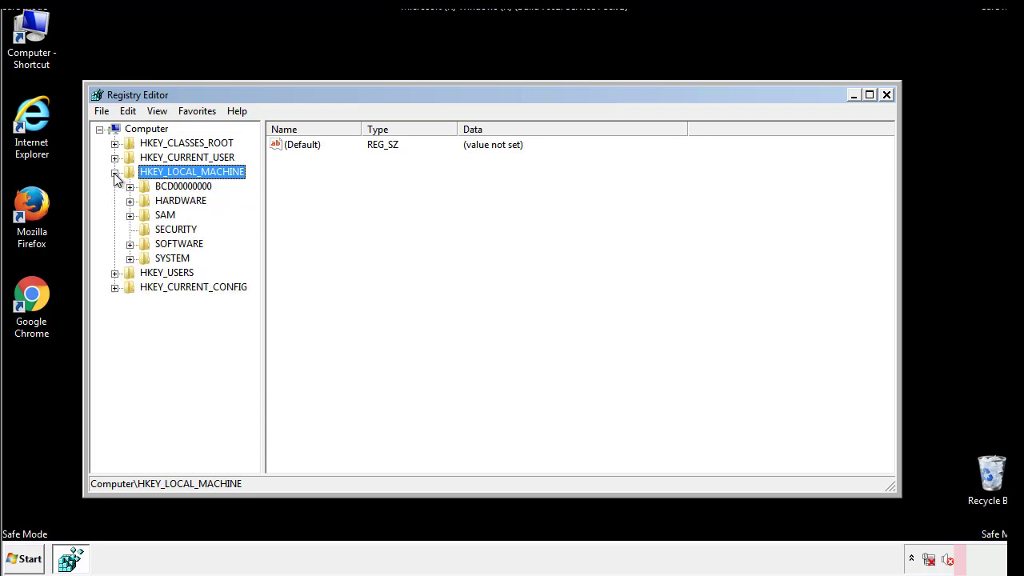
click(129, 244)
- Expand Microsoft, Windows and CurrentVersion to reveal the Run key
scroll(253, 248, down, 1)
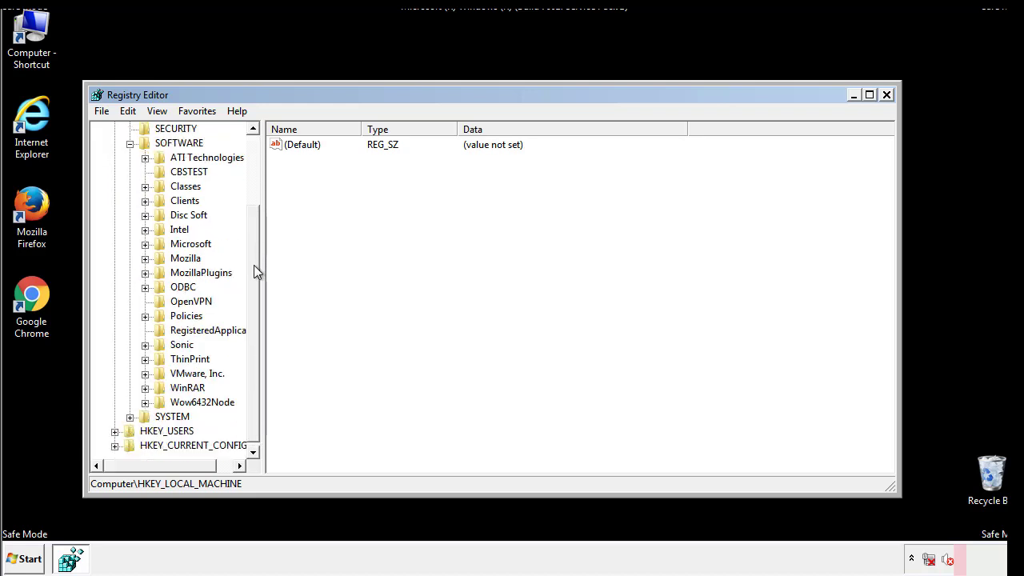
click(145, 245)
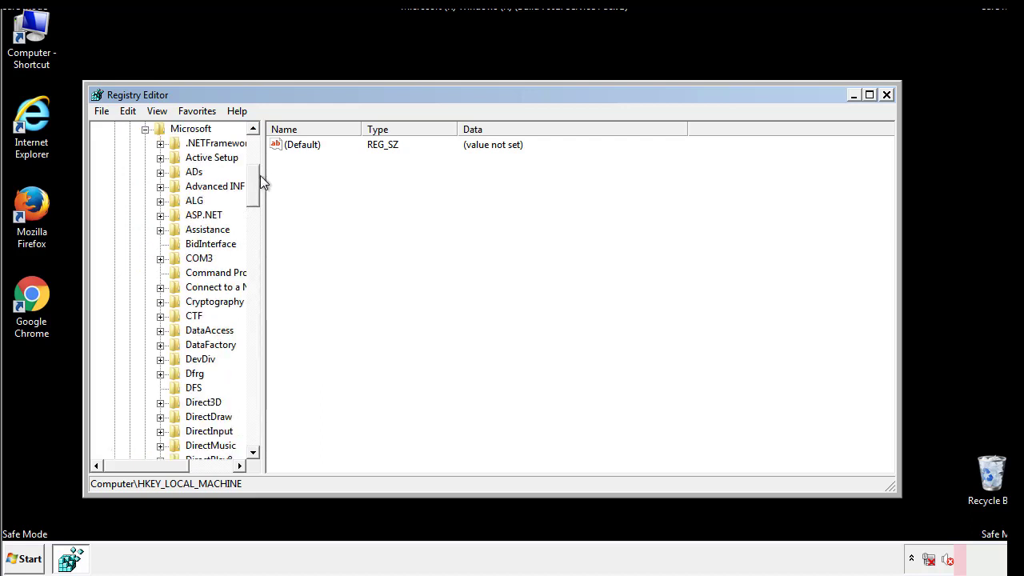
drag(254, 199, 254, 414)
click(161, 244)
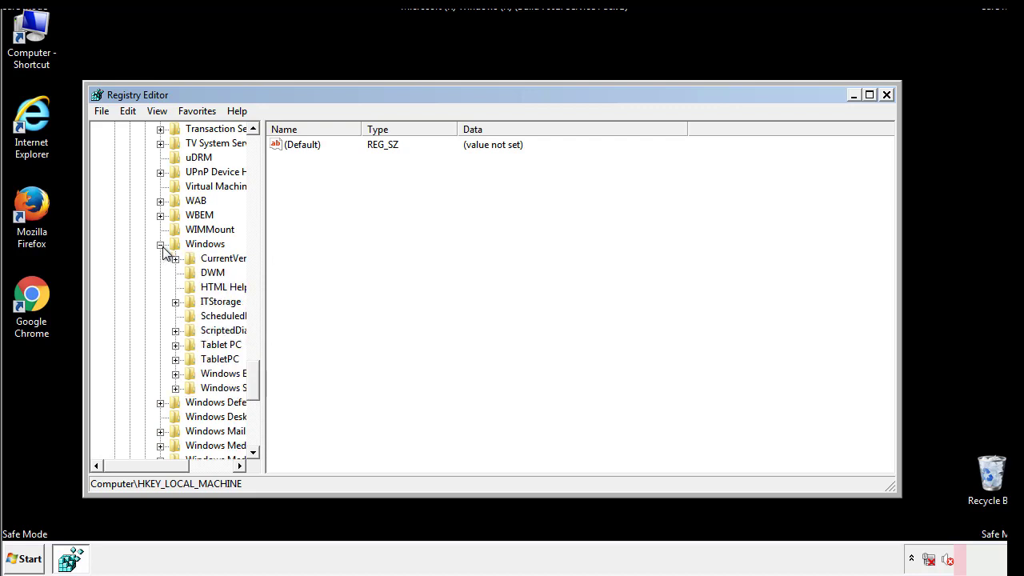
drag(140, 466, 163, 469)
click(134, 259)
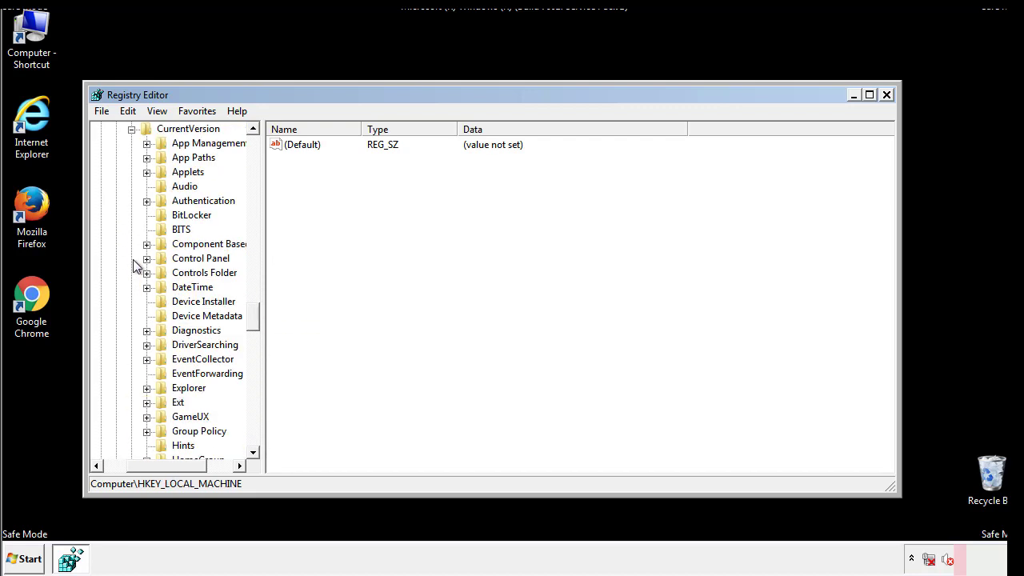
drag(260, 316, 253, 370)
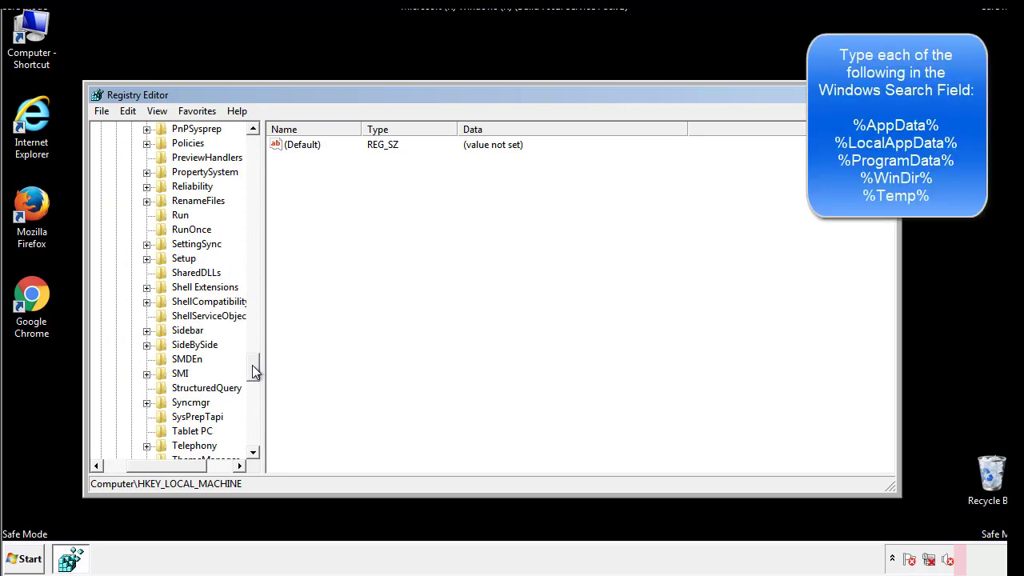
- Delete the tappi.loc value from HKLM's CurrentVersion\Run key
click(168, 216)
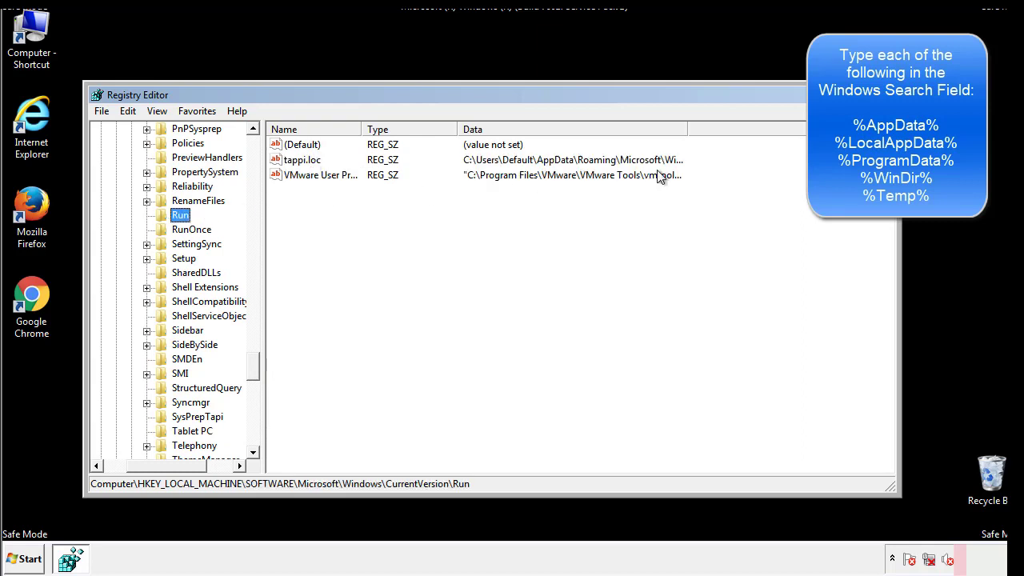
click(304, 164)
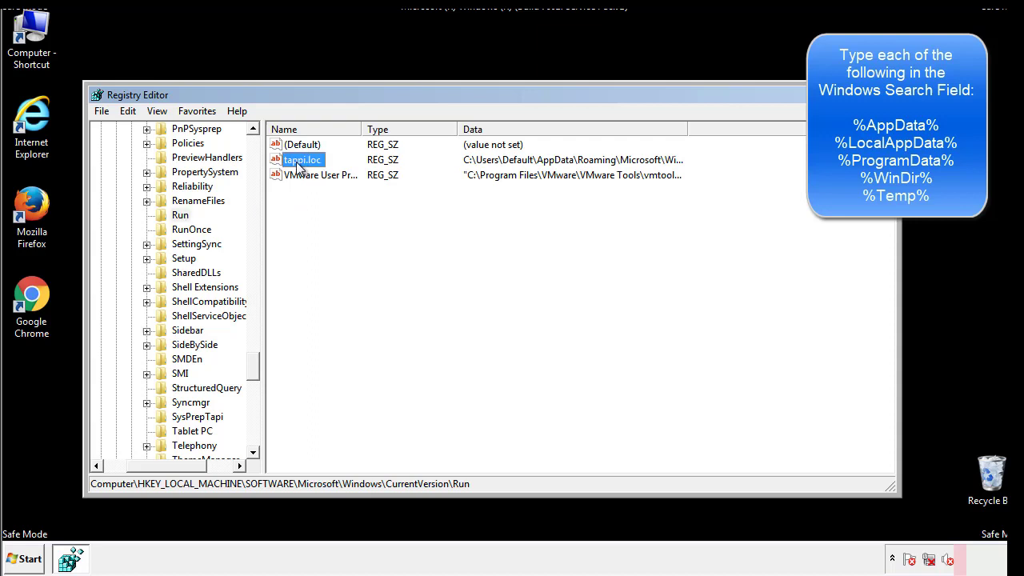
right_click(296, 162)
click(319, 208)
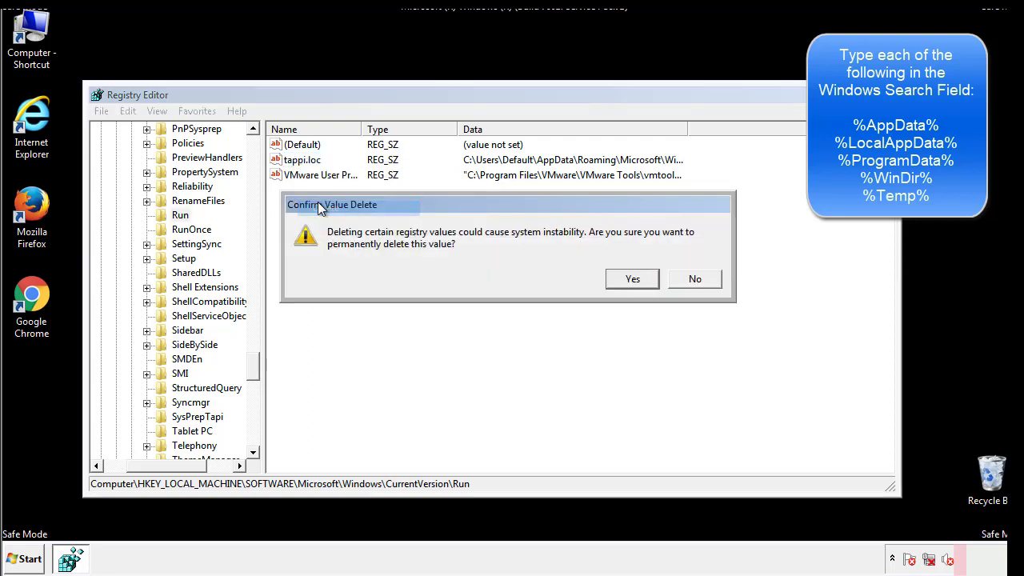
click(624, 284)
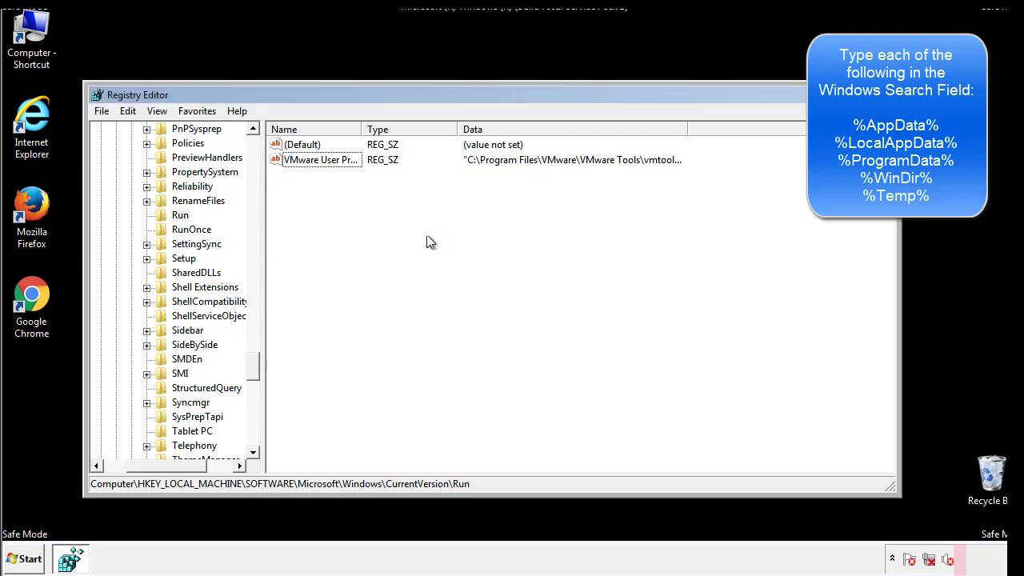
drag(252, 365, 254, 437)
drag(171, 469, 128, 472)
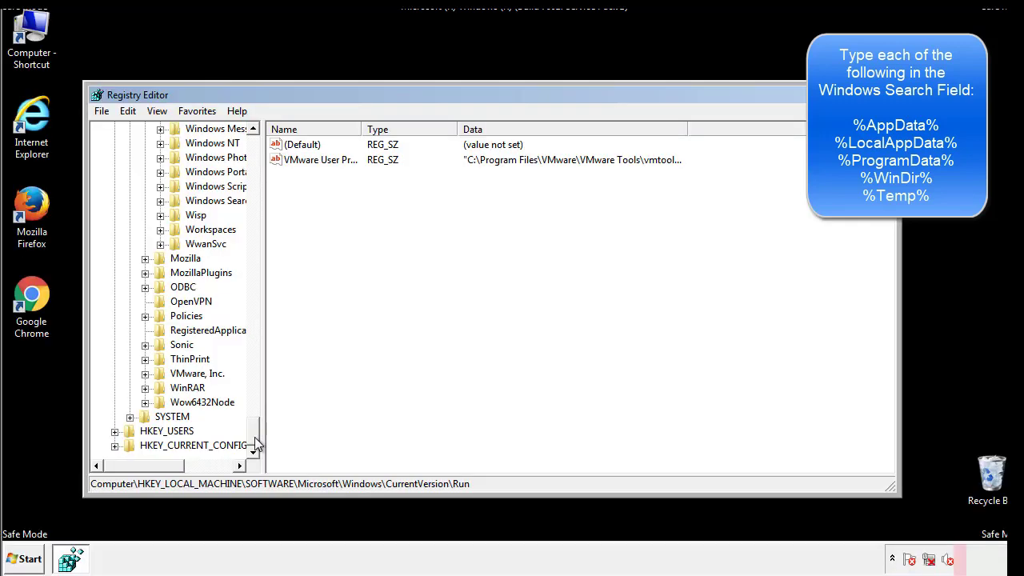
drag(253, 440, 260, 152)
- Collapse HKEY_LOCAL_MACHINE and expand HKEY_CURRENT_USER through Software and Microsoft
click(114, 172)
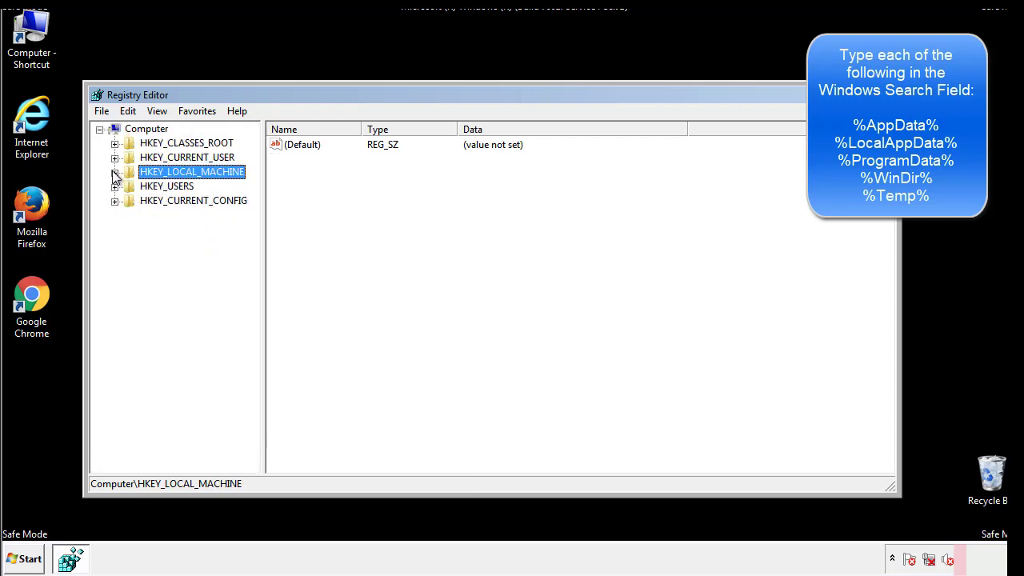
click(115, 158)
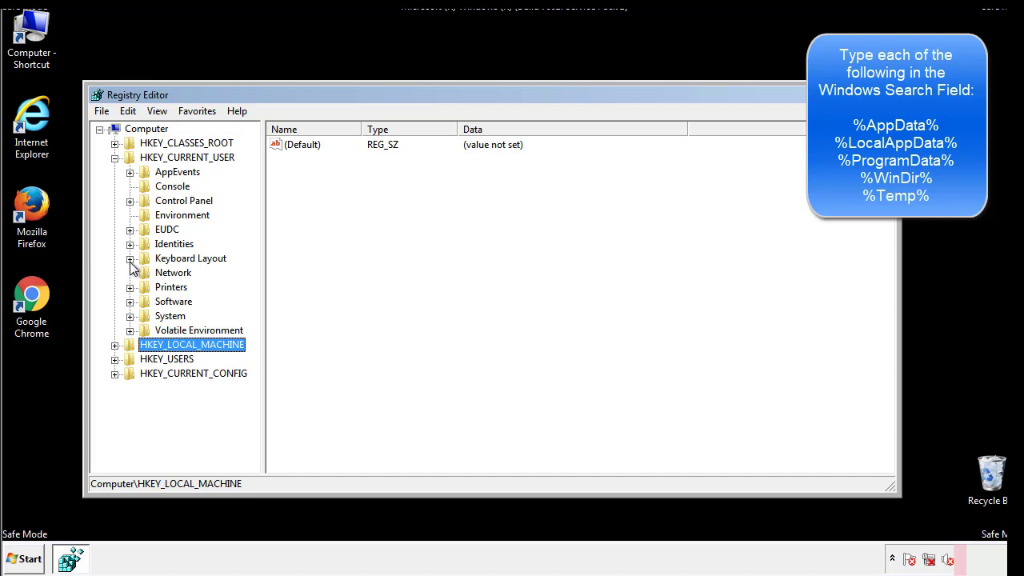
click(129, 302)
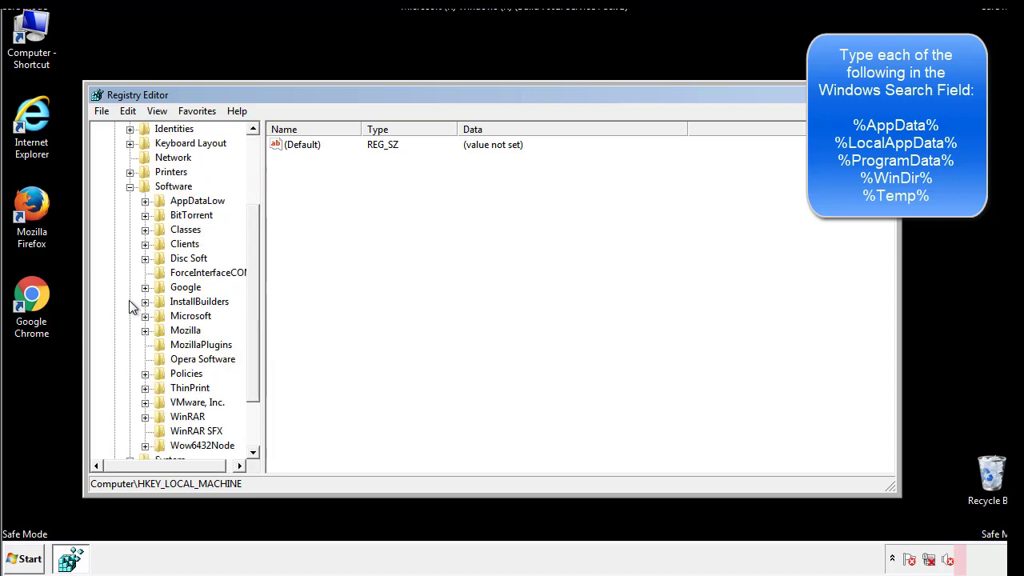
drag(251, 290, 251, 305)
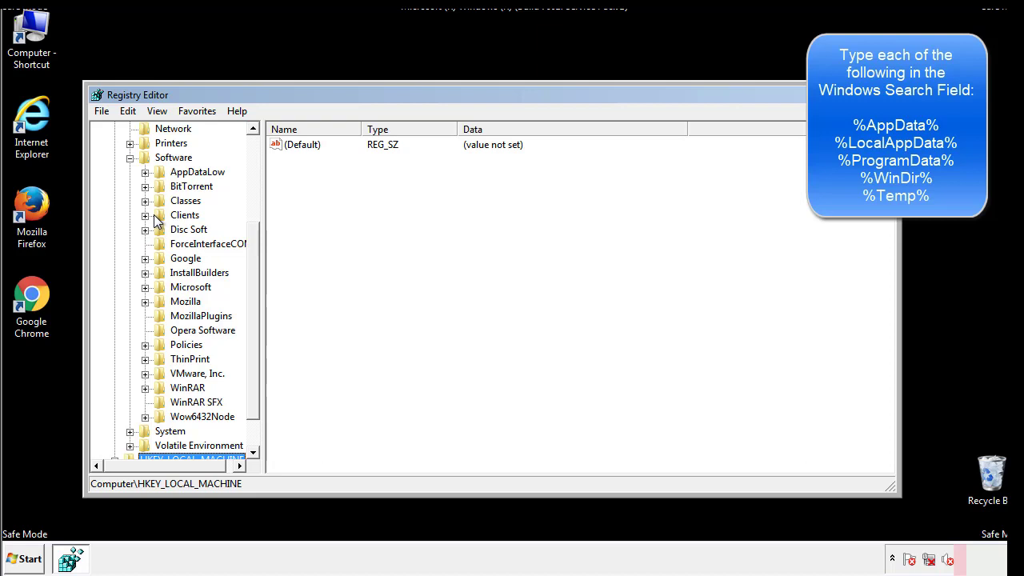
click(145, 287)
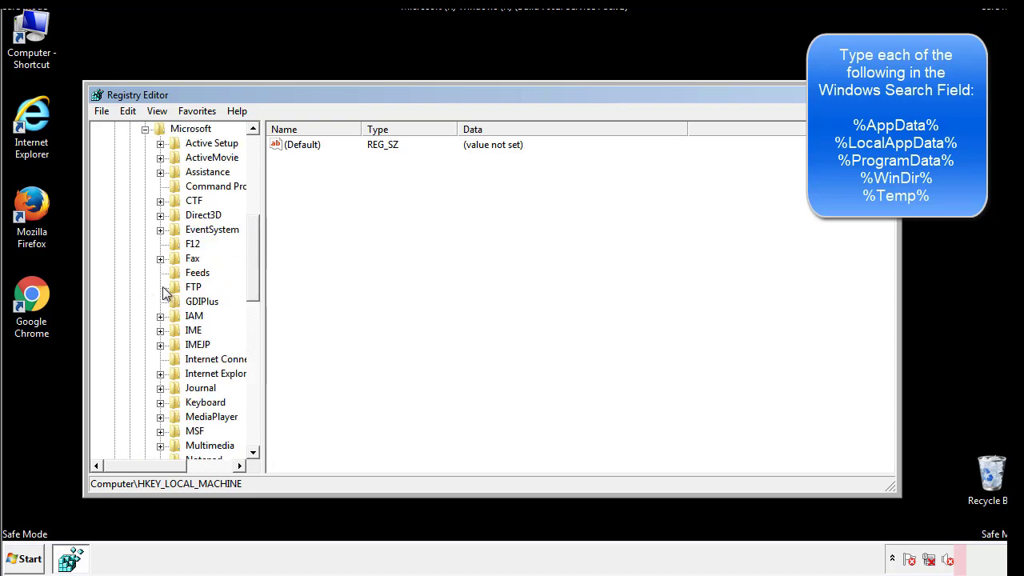
drag(251, 233, 255, 340)
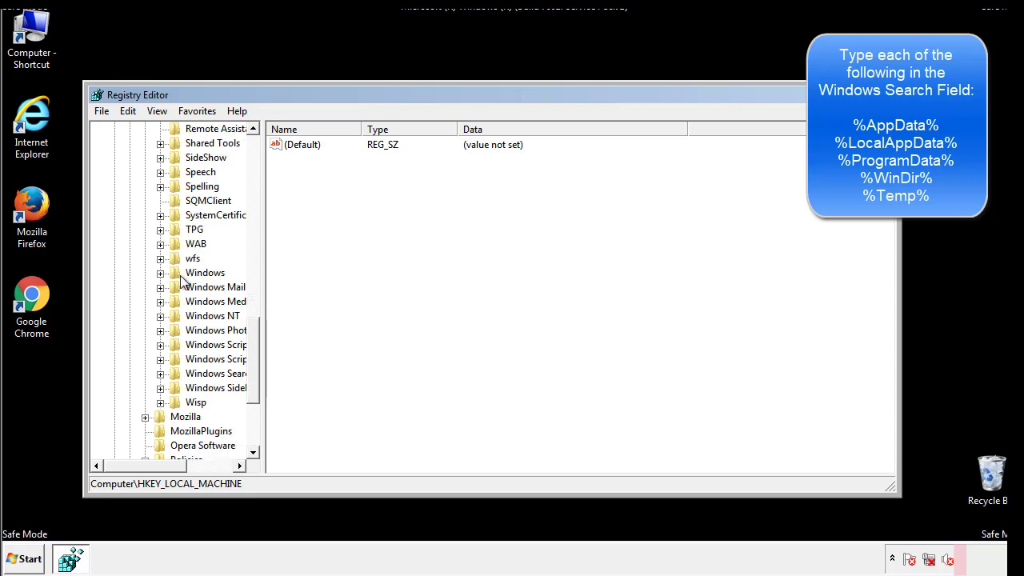
- Review HKCU's CurrentVersion\Run, which holds only a DAEMON Tools value, then collapse Windows
click(160, 272)
click(175, 287)
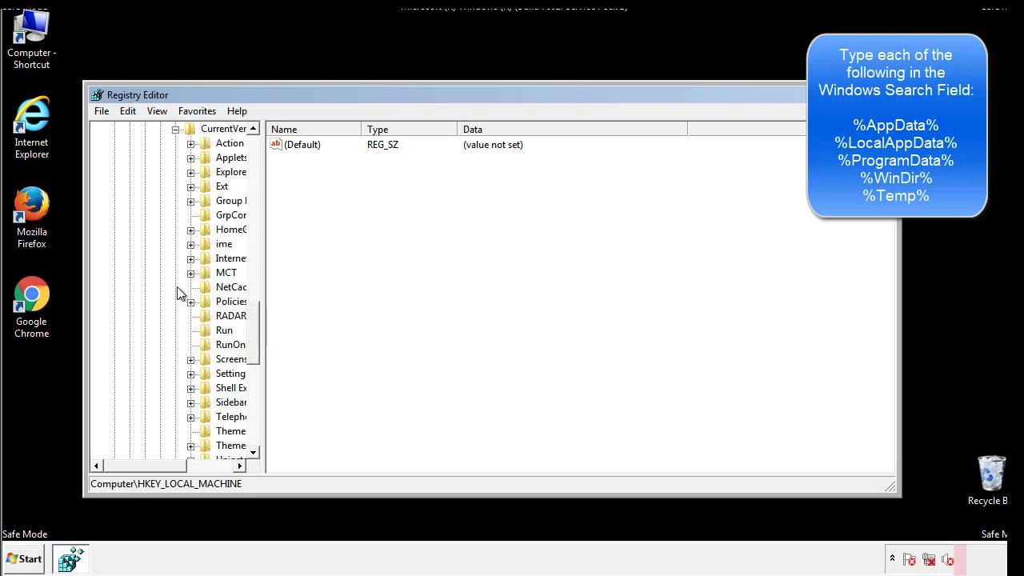
drag(156, 470, 180, 465)
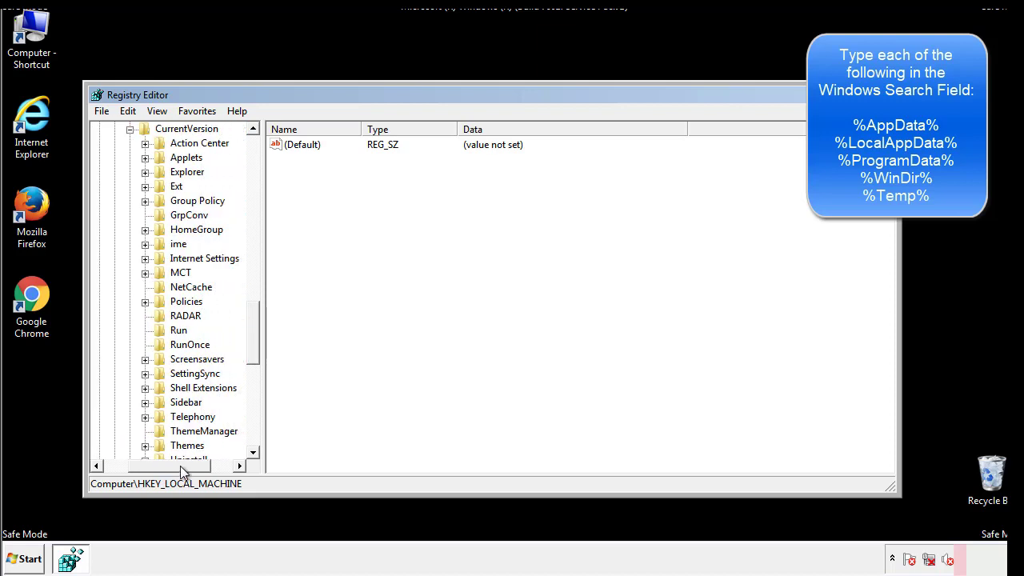
click(174, 326)
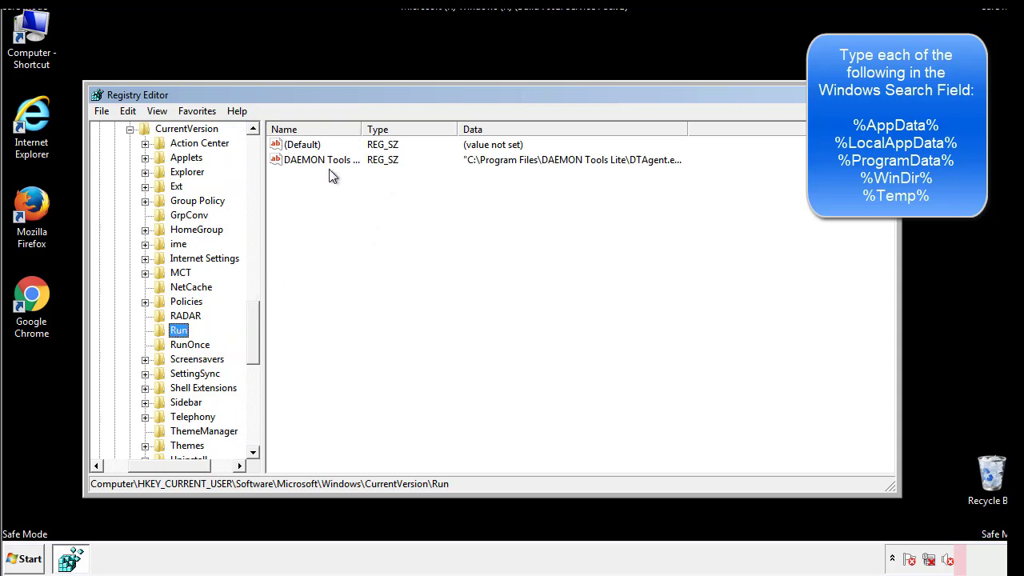
click(441, 189)
drag(170, 464, 147, 465)
drag(257, 348, 253, 333)
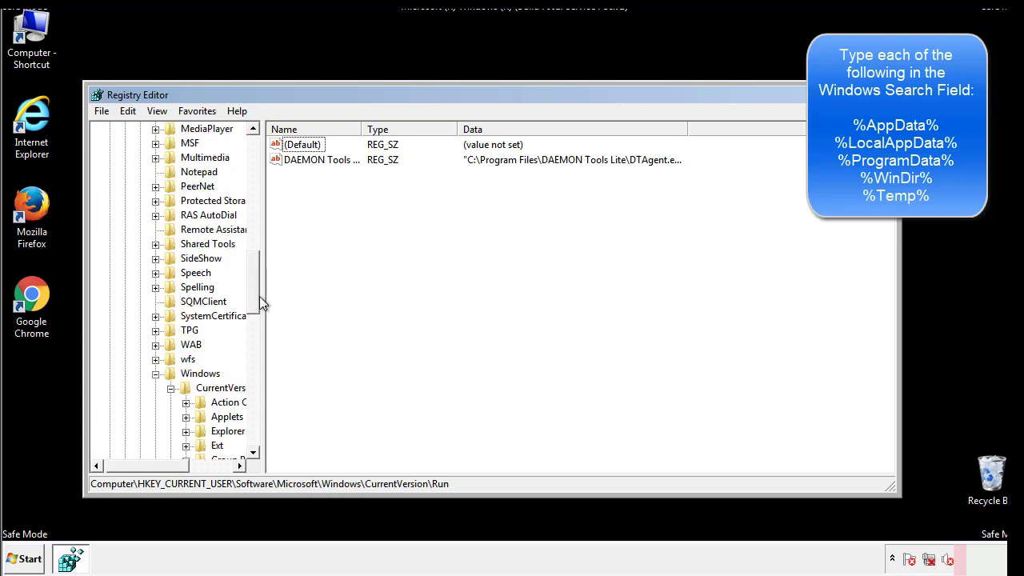
click(156, 374)
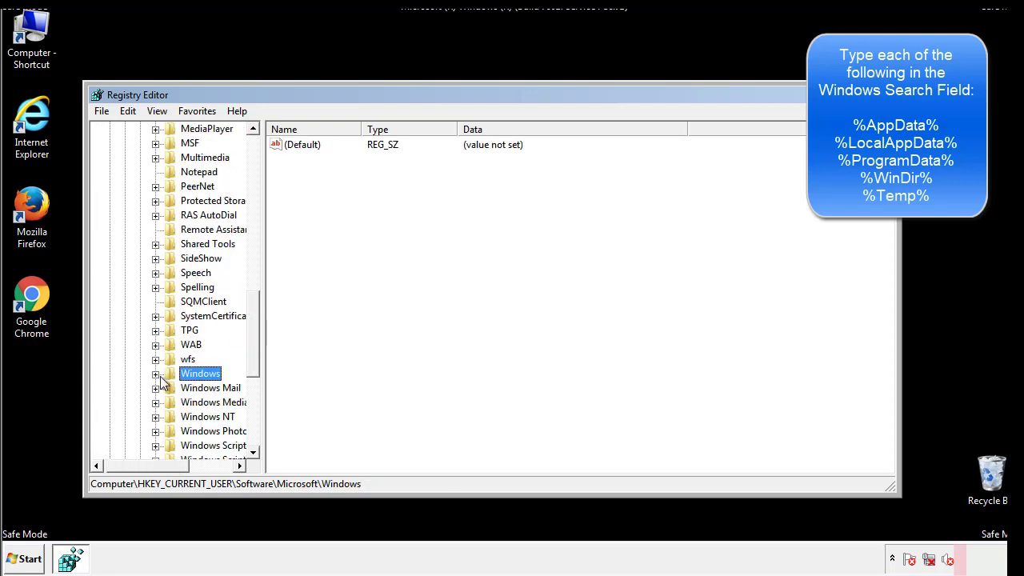
drag(257, 356, 257, 198)
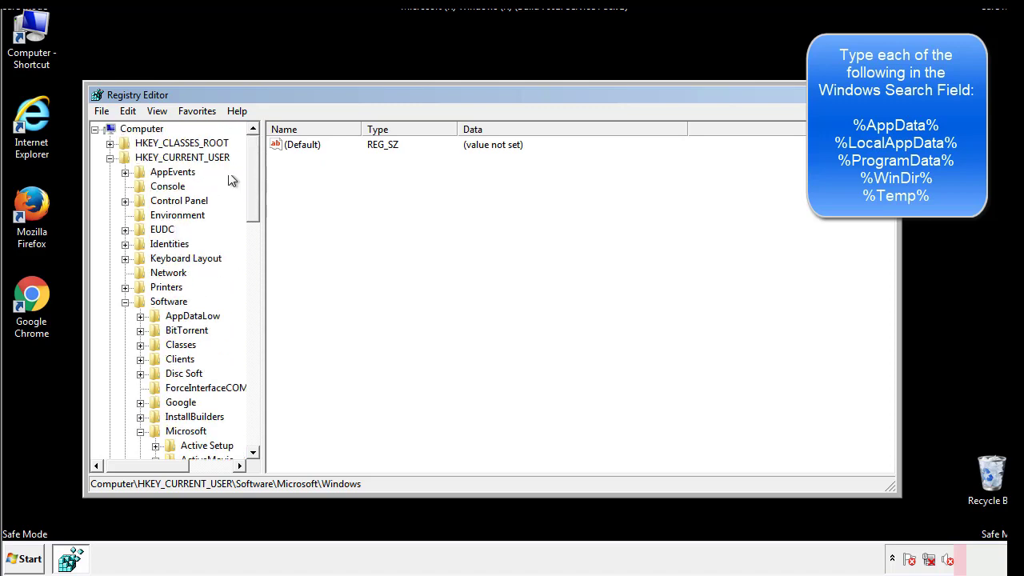
- Search the registry for %temp% with Edit > Find
click(128, 111)
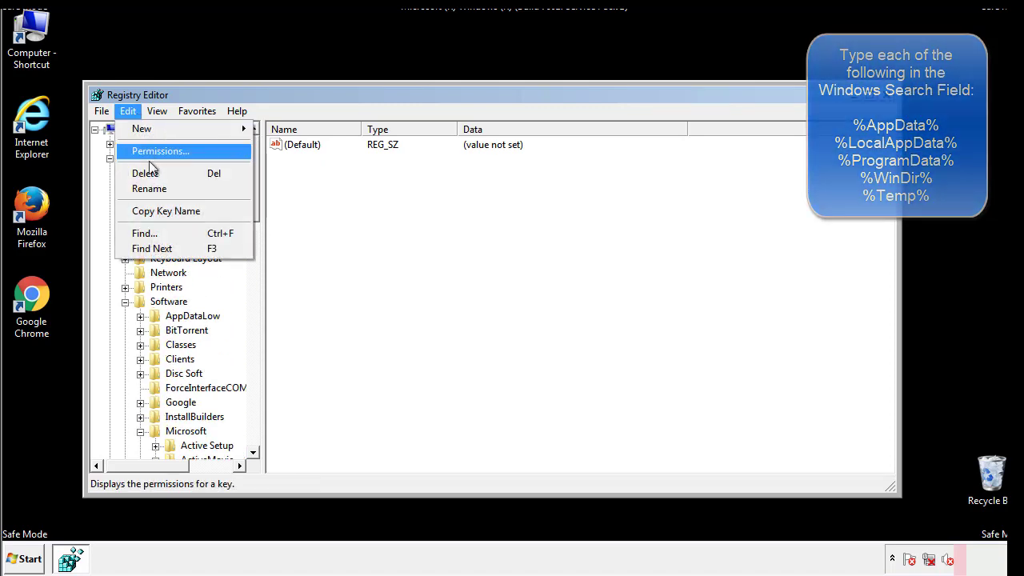
click(140, 231)
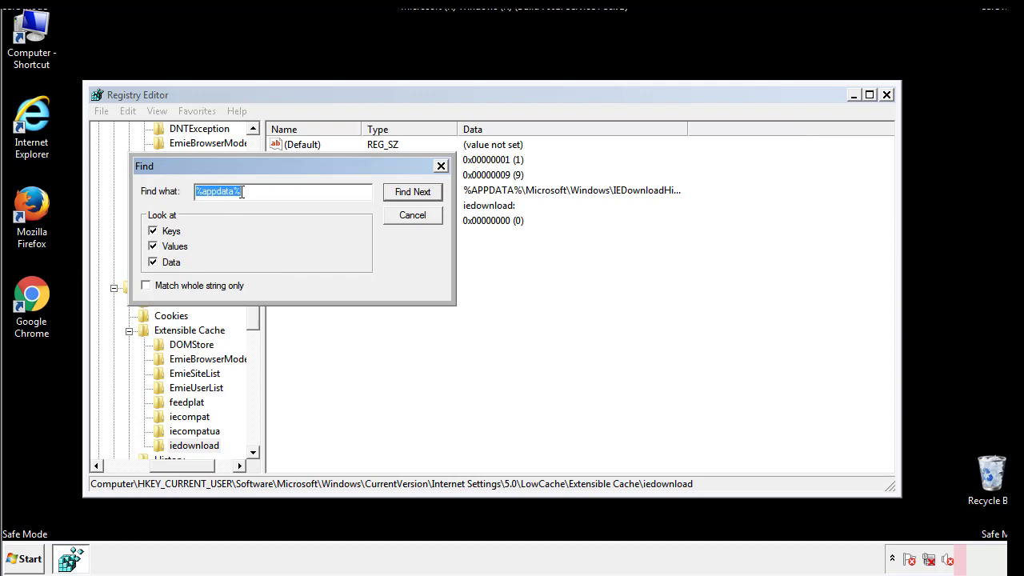
text(%temp%)
key(Return)
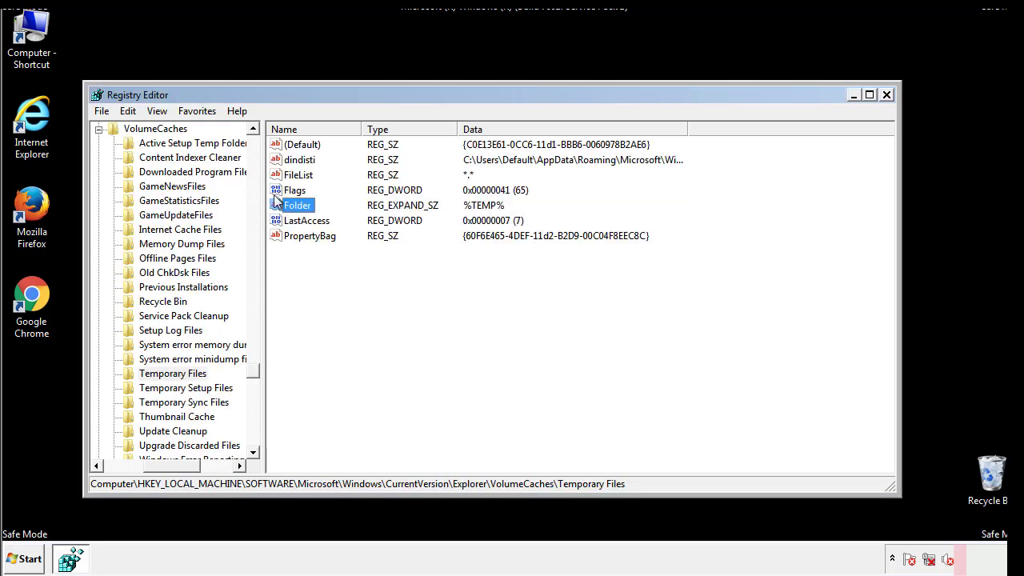
- Delete all values in VolumeCaches\Temporary Files, including dindisti
click(419, 280)
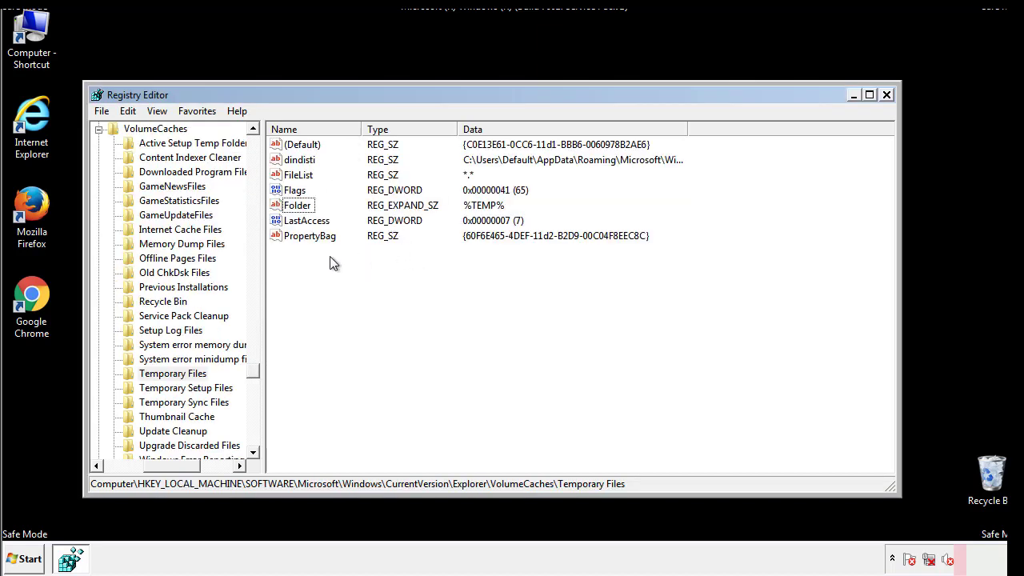
drag(329, 260, 289, 144)
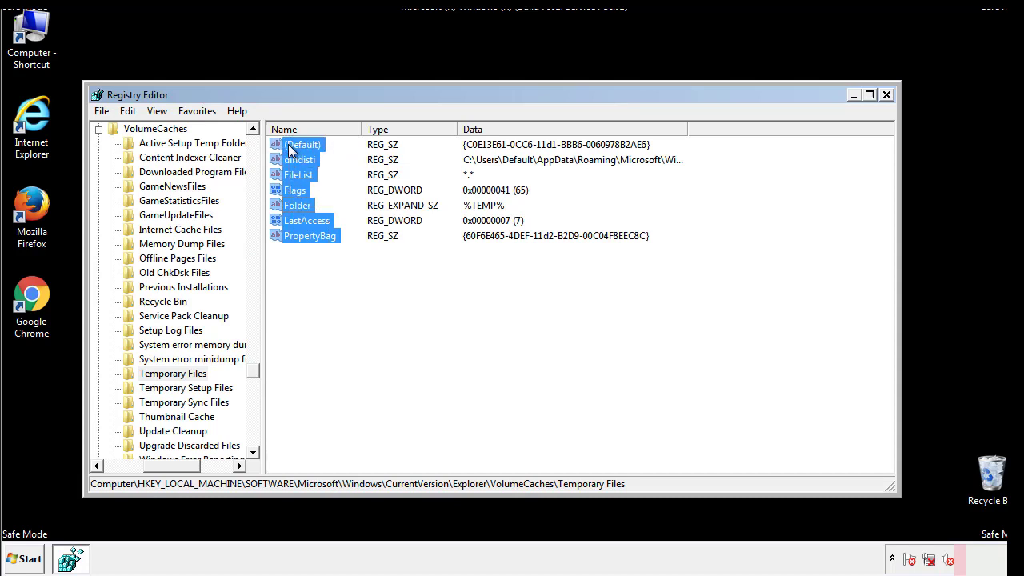
right_click(288, 144)
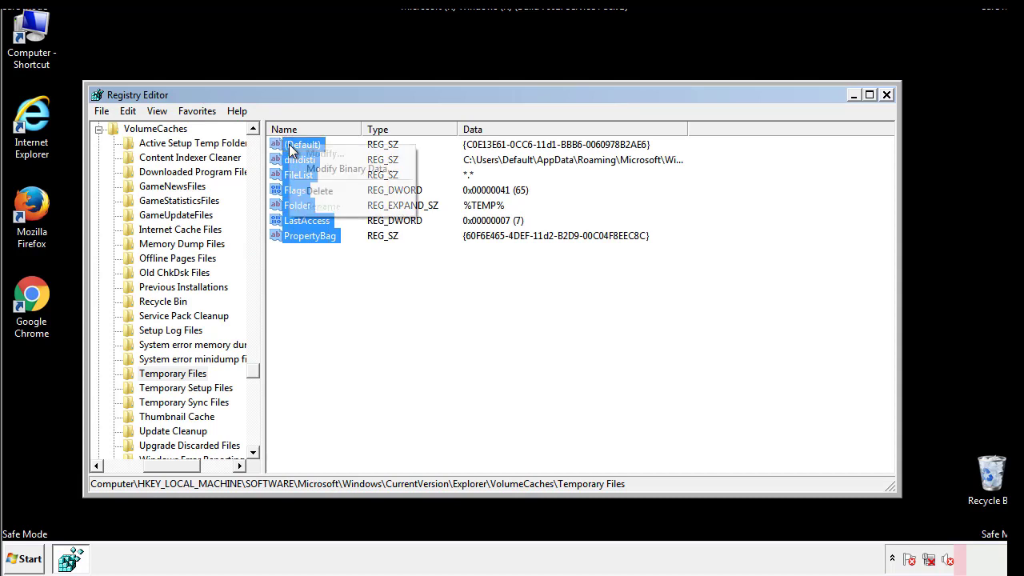
click(314, 190)
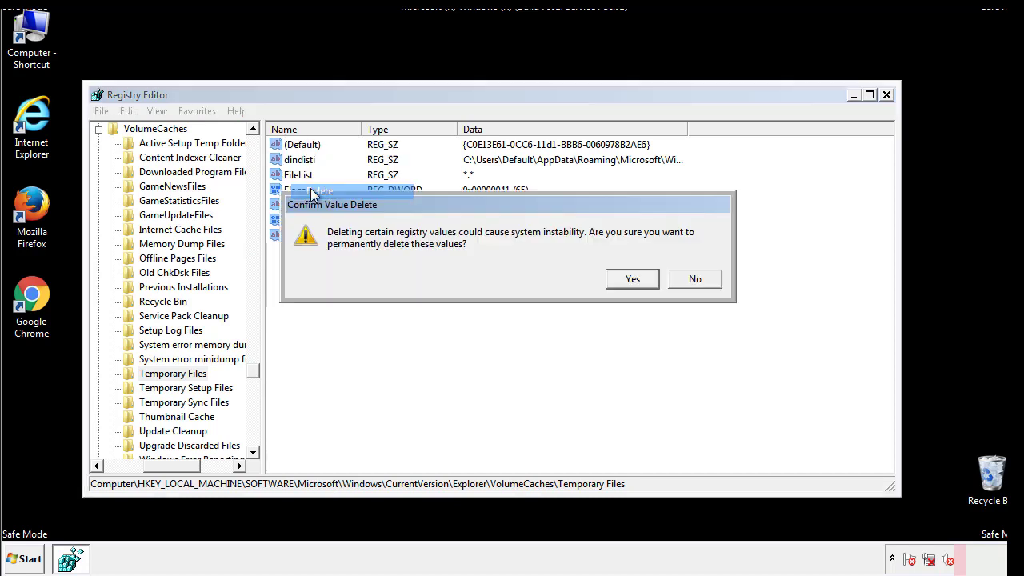
click(651, 278)
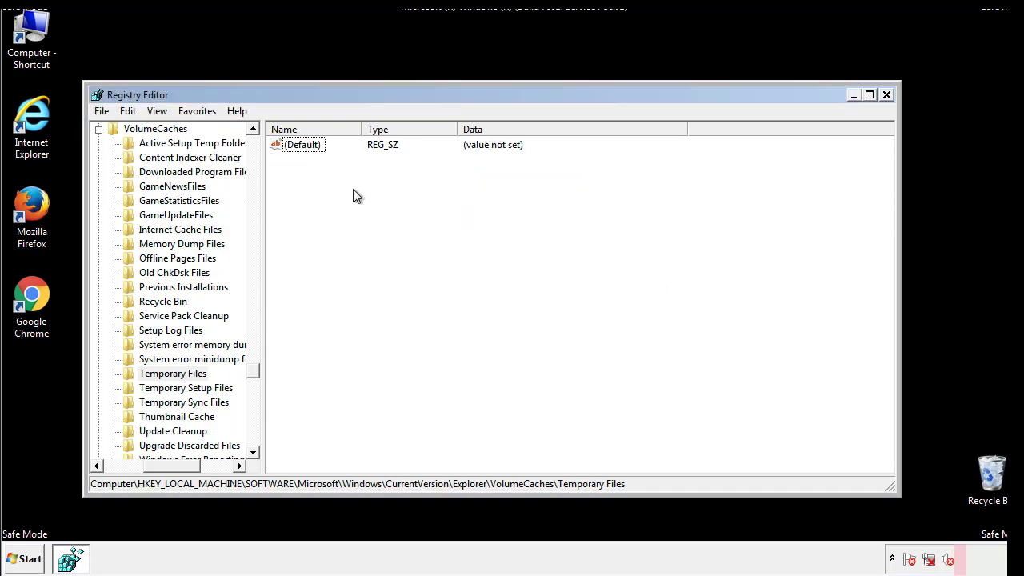
- Close Registry Editor, untick Safe boot in msconfig, apply it, and restart
click(887, 96)
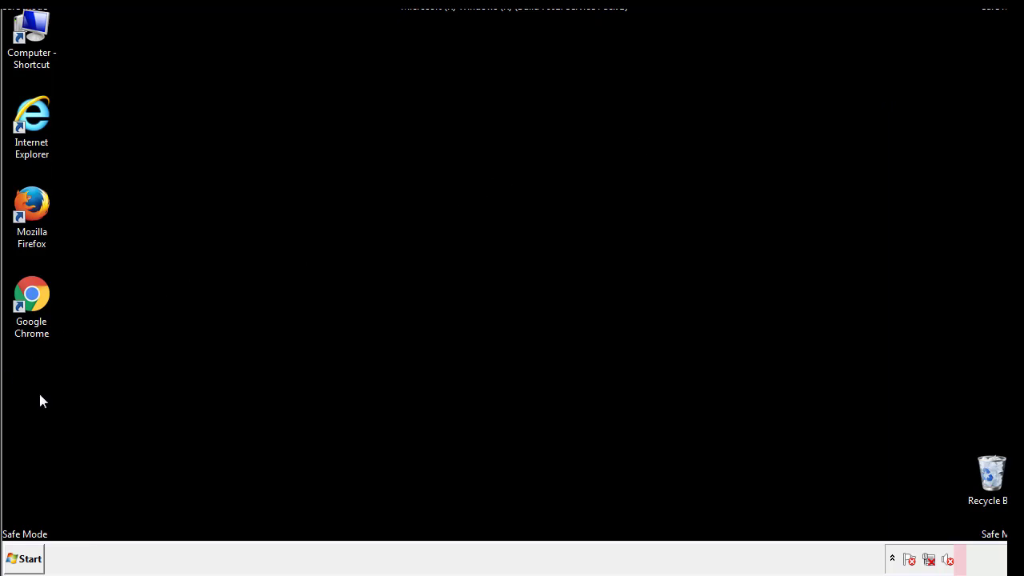
click(20, 560)
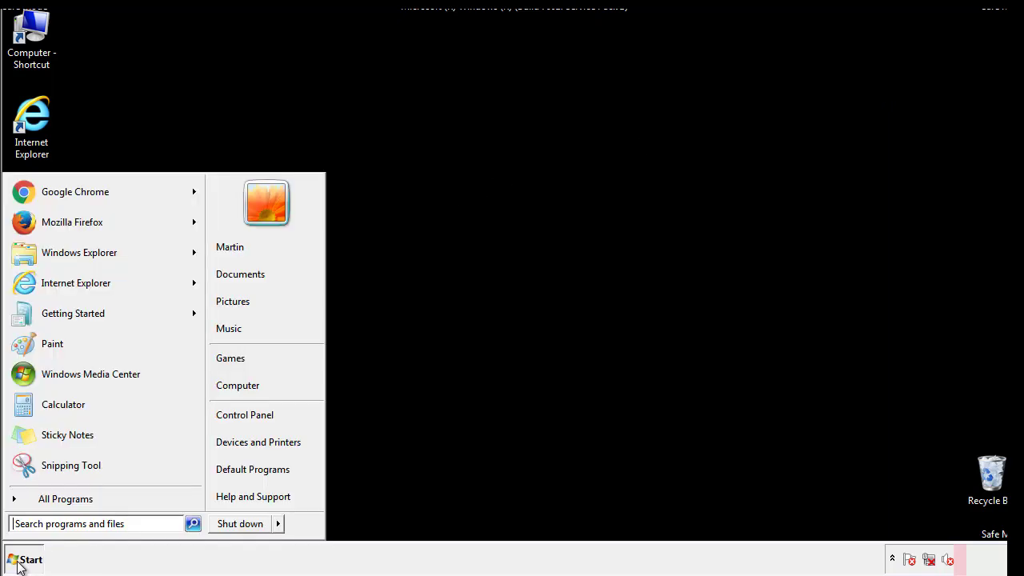
click(55, 524)
text(mscon)
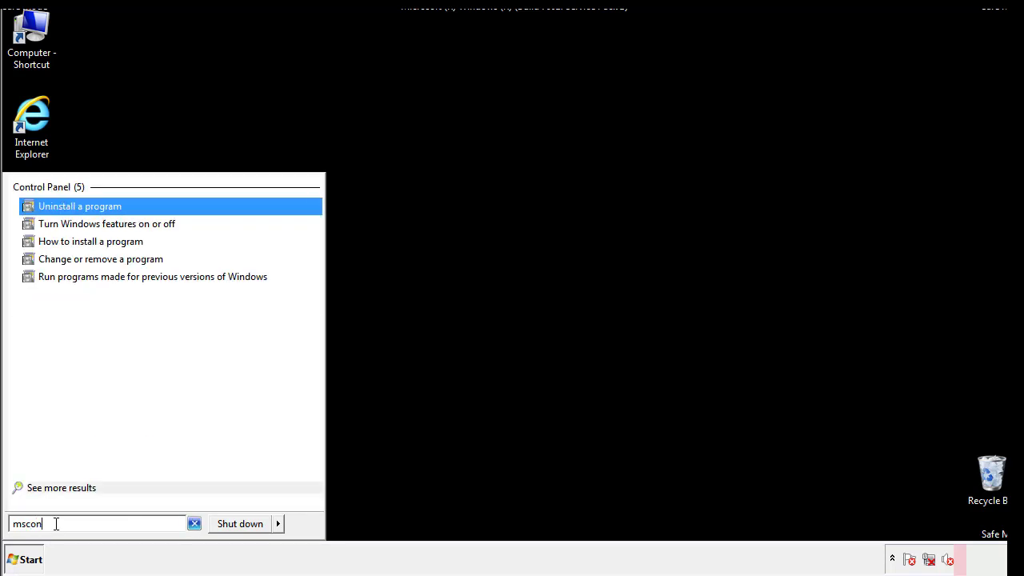
text(fig)
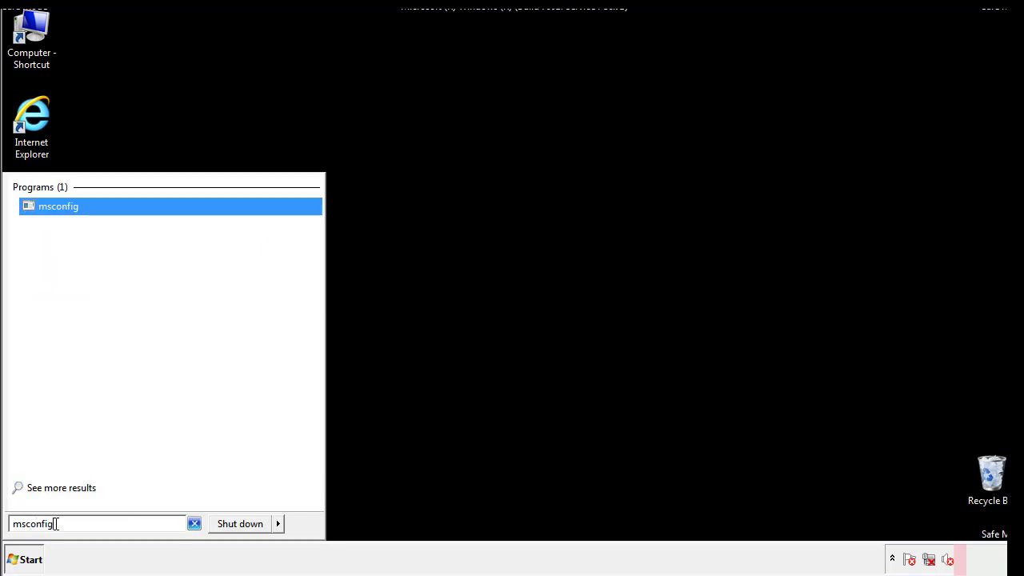
key(Return)
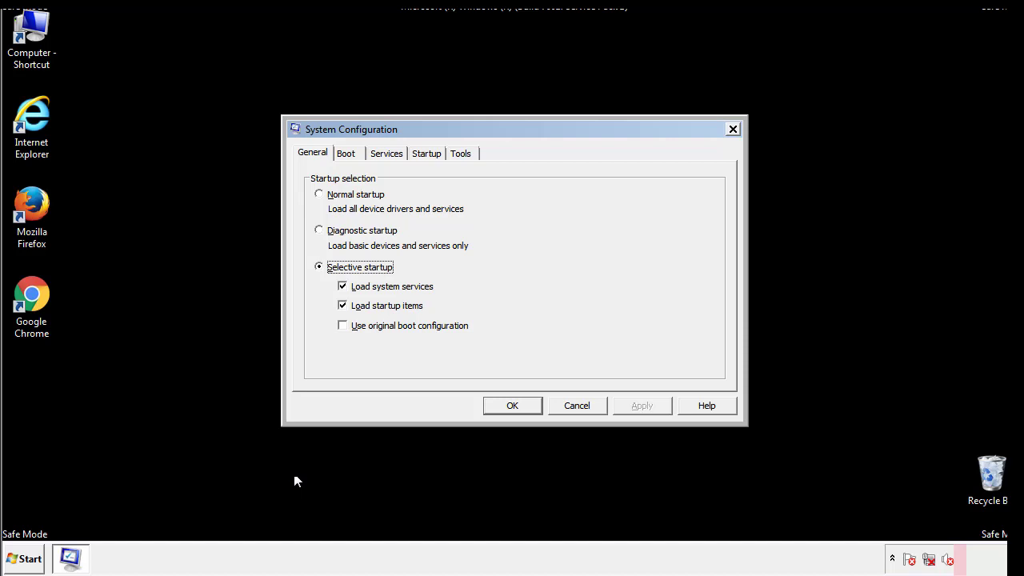
click(350, 153)
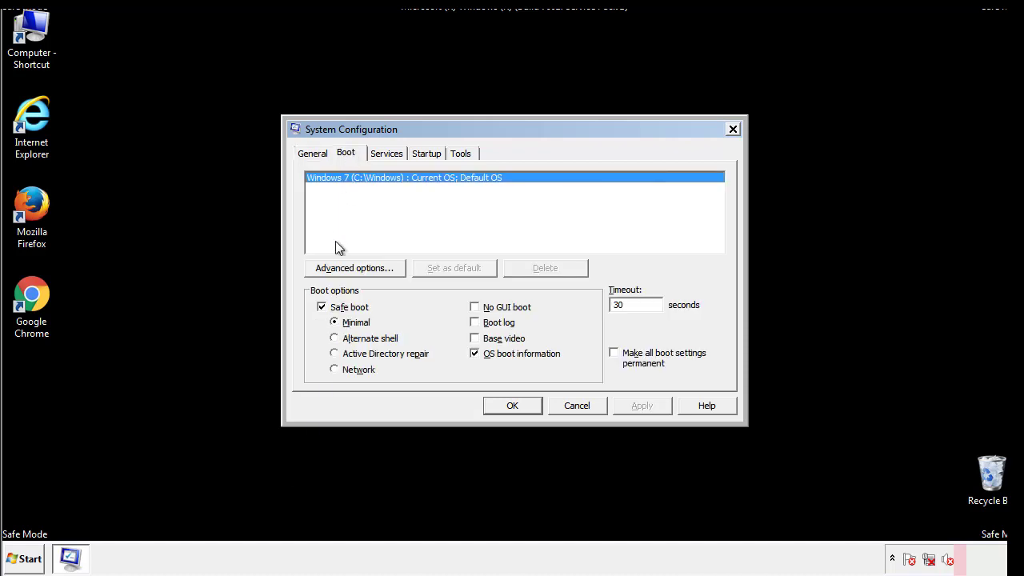
click(324, 307)
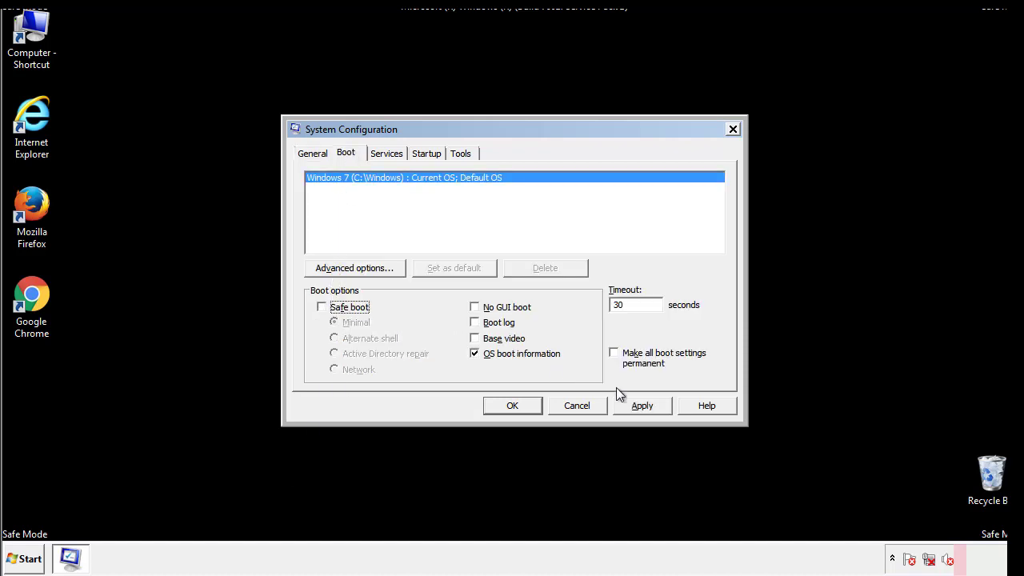
click(644, 404)
click(510, 405)
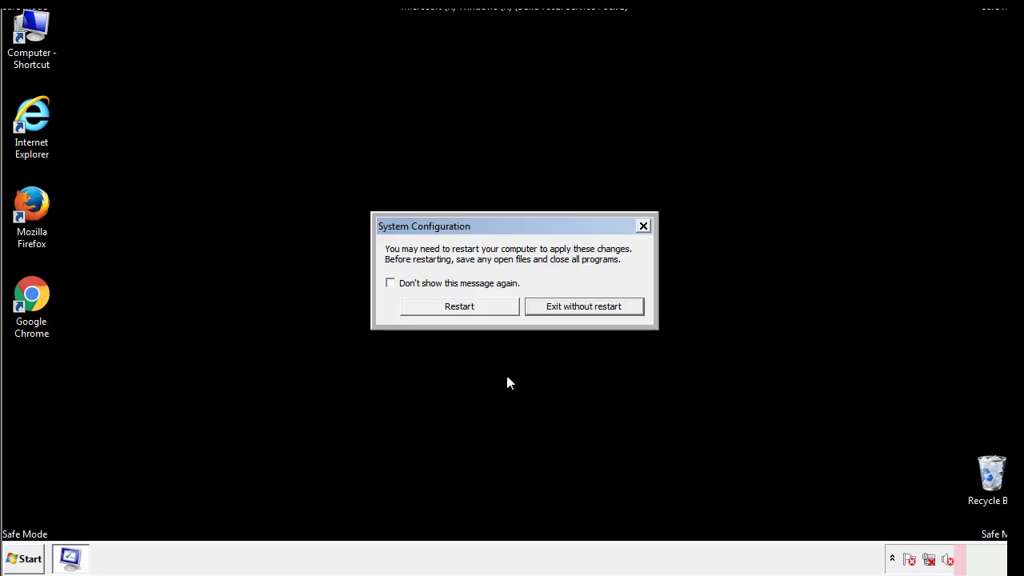
click(473, 312)
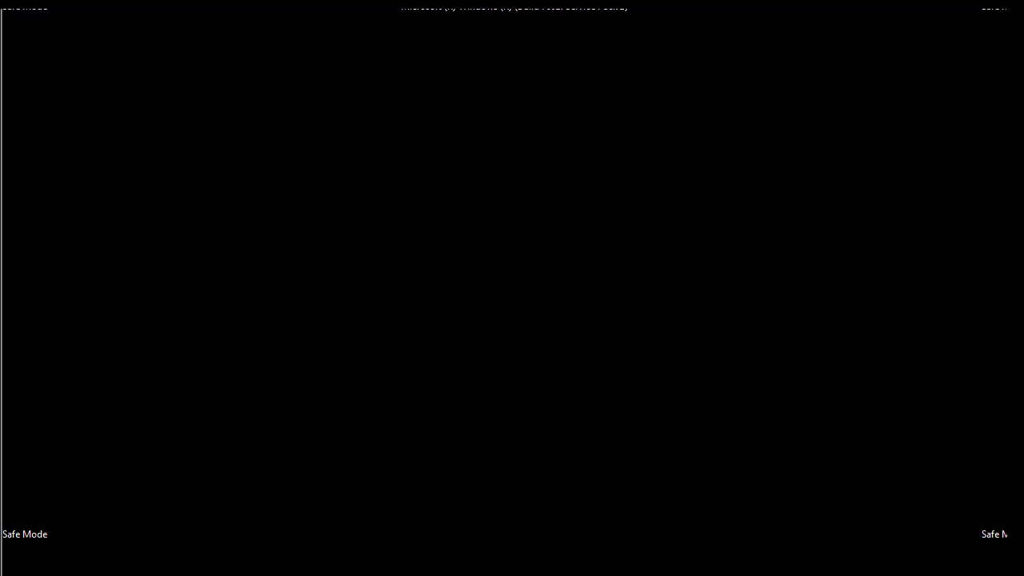